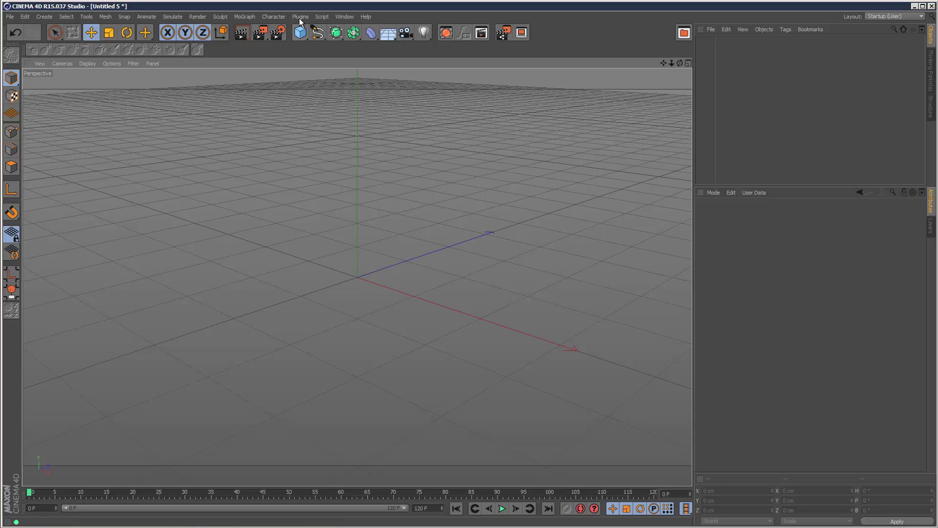
- Add a Rectangle spline with rounded corners, 615 cm wide with a 157 cm radius
drag(317, 32, 401, 103)
click(754, 255)
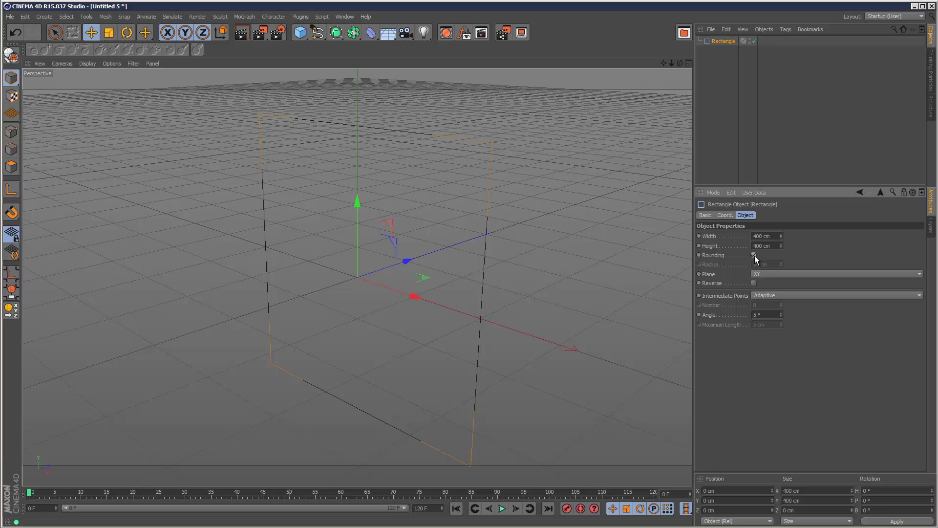
drag(680, 63, 443, 244)
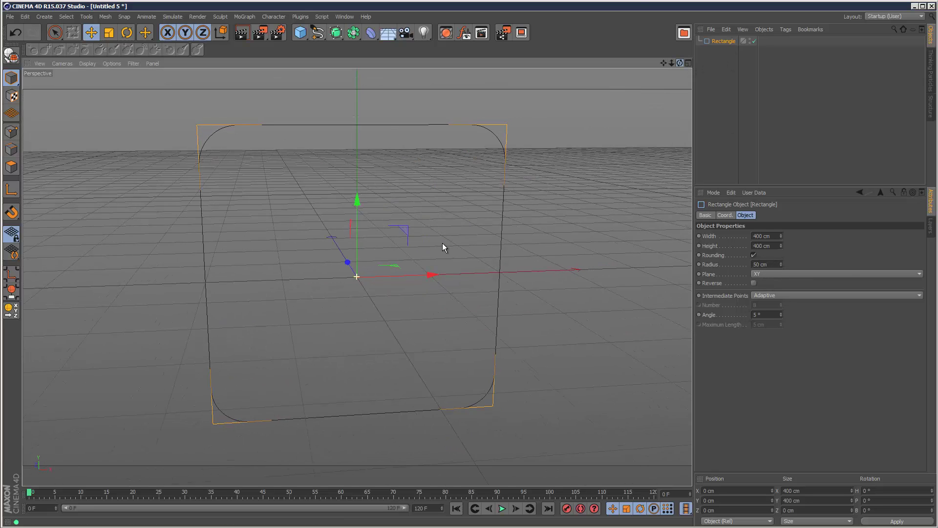
drag(781, 265, 782, 235)
drag(672, 63, 442, 246)
- Add a Circle spline and shrink its radius to 53 cm
click(322, 35)
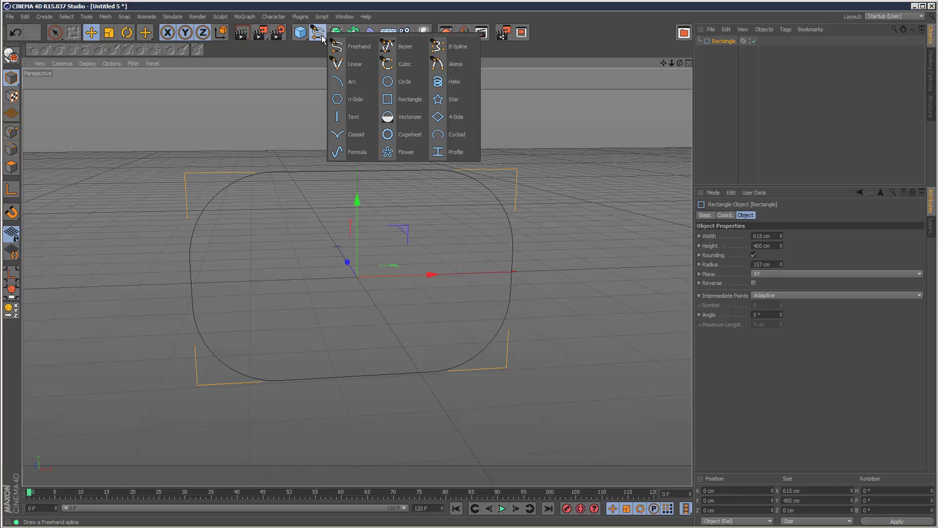
click(397, 81)
drag(782, 254, 782, 254)
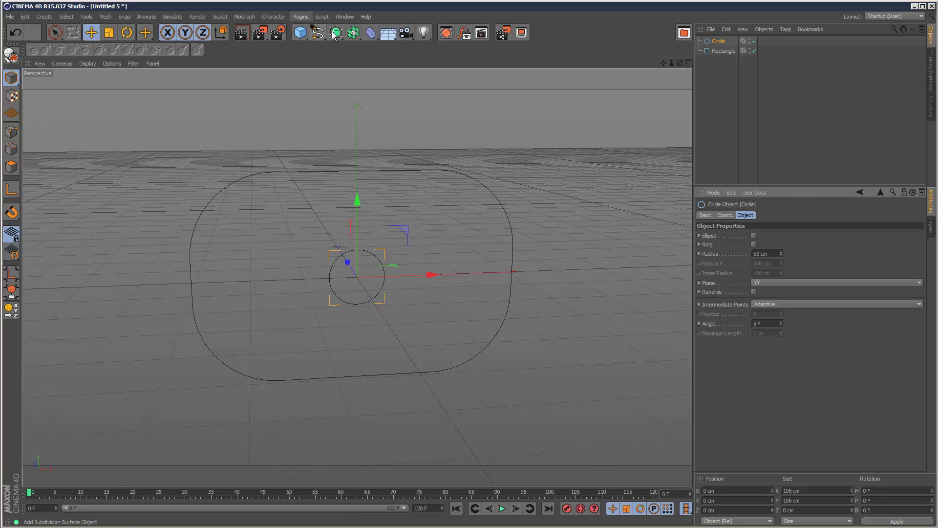
- Add a Sweep generator holding the Circle above the Rectangle to form a tube
drag(336, 33, 376, 55)
click(380, 81)
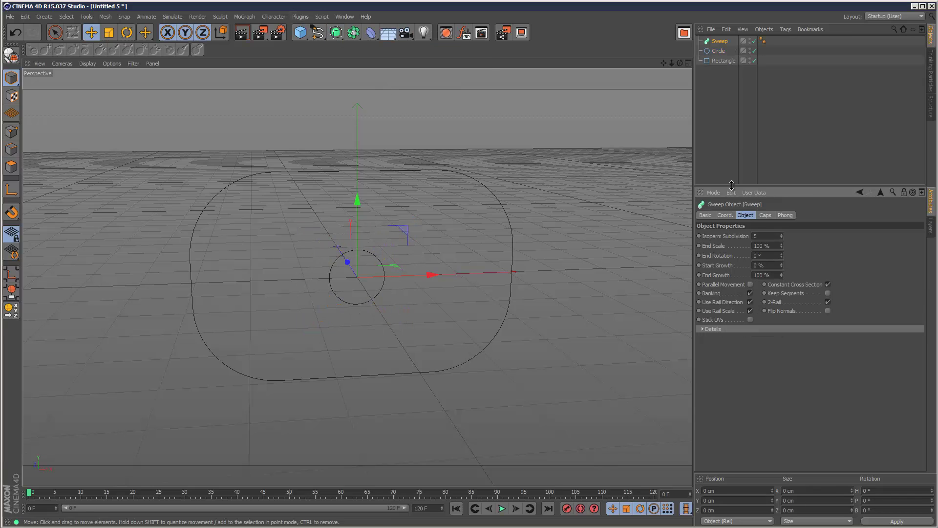
mouse_move(718, 51)
mouse_down()
mouse_move(727, 43)
mouse_move(728, 63)
mouse_move(728, 47)
mouse_up()
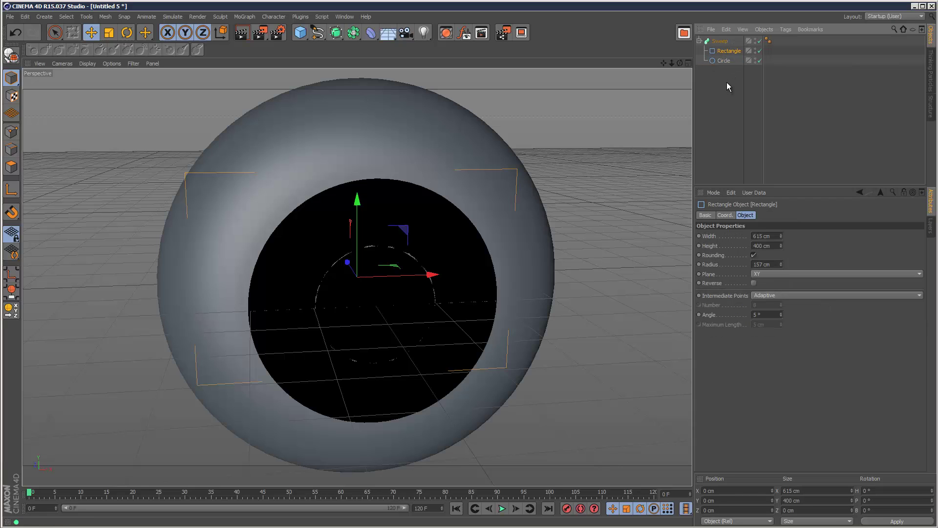
click(726, 62)
drag(726, 48, 727, 47)
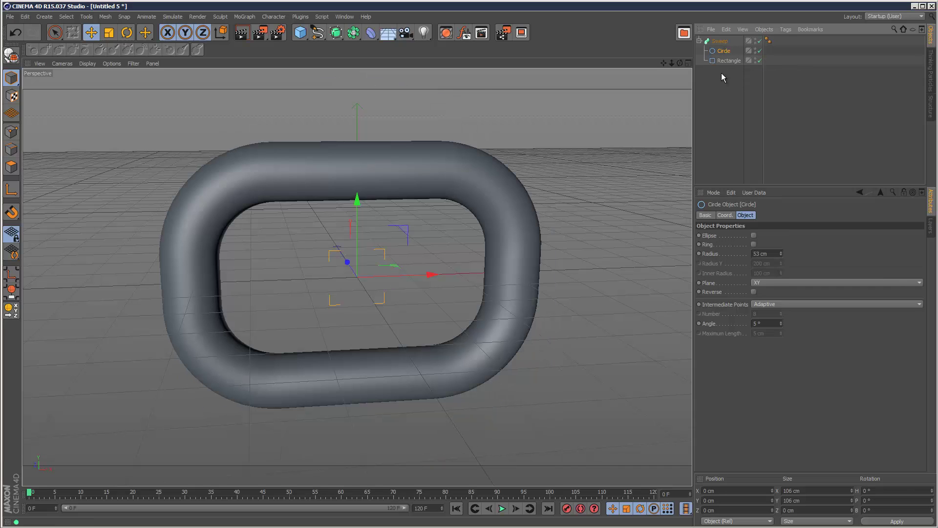
- Reduce the Circle profile radius to 39 cm for a thinner tube
drag(680, 63, 441, 248)
drag(673, 63, 441, 242)
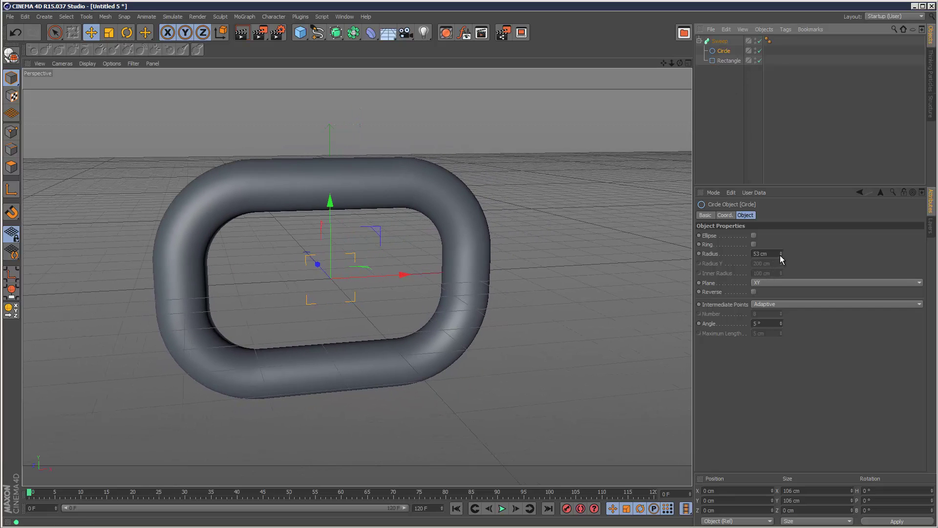
mouse_move(780, 255)
mouse_down()
mouse_move(782, 234)
mouse_move(781, 265)
mouse_up()
click(729, 61)
- Rename the Sweep object holding the Circle and Rectangle to 'chainlink'
click(782, 131)
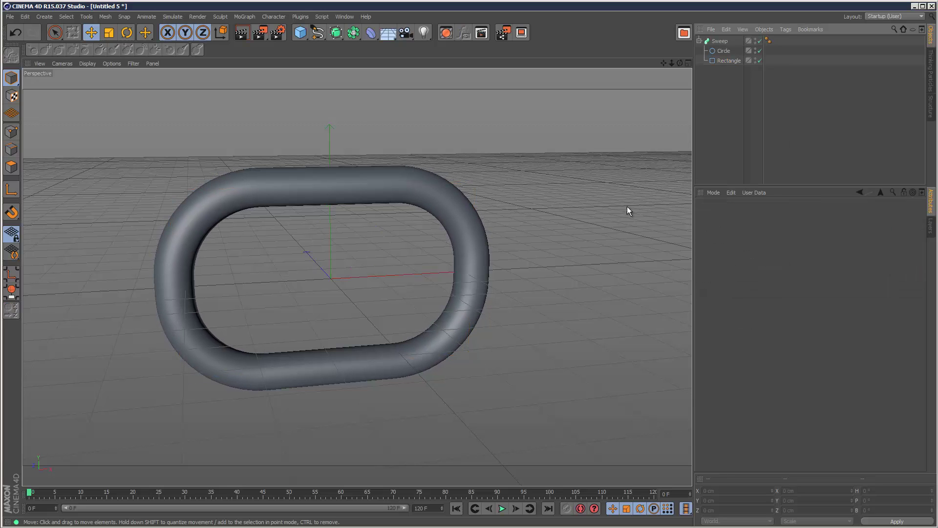
drag(672, 63, 441, 243)
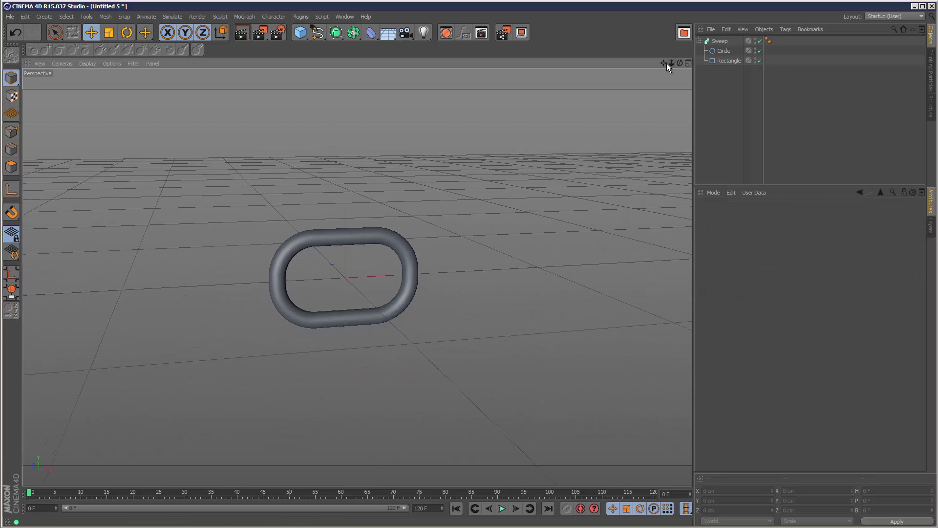
drag(665, 63, 454, 239)
click(725, 42)
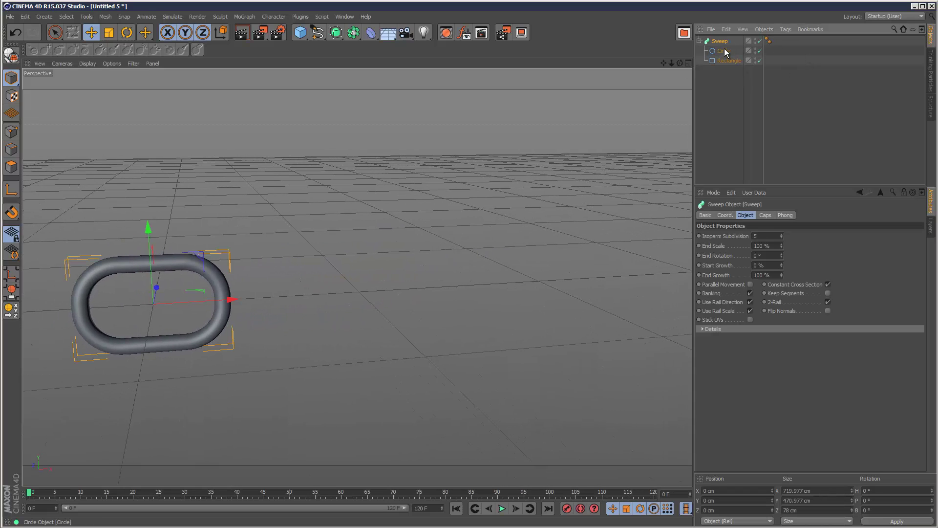
double_click(725, 42)
text(chainlink)
key(Return)
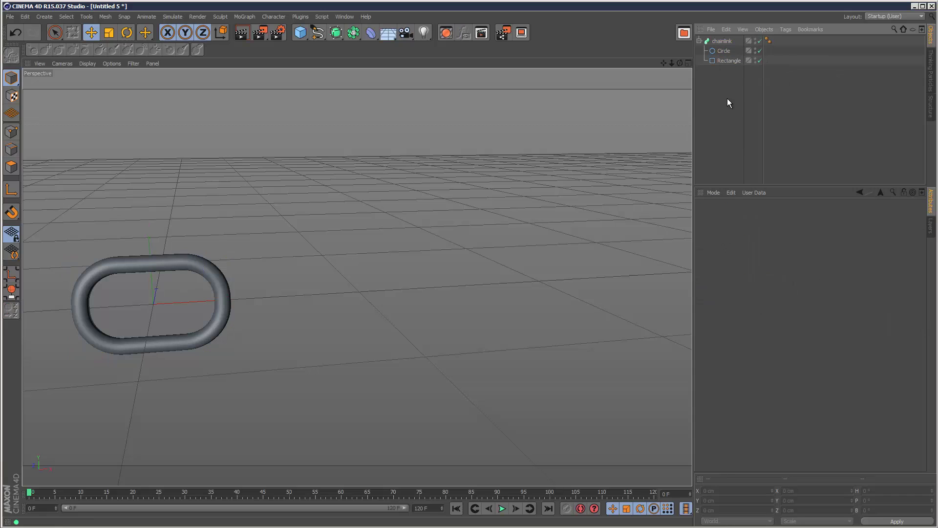
- Maximize the Front view and zoom out to make room for the path
click(518, 115)
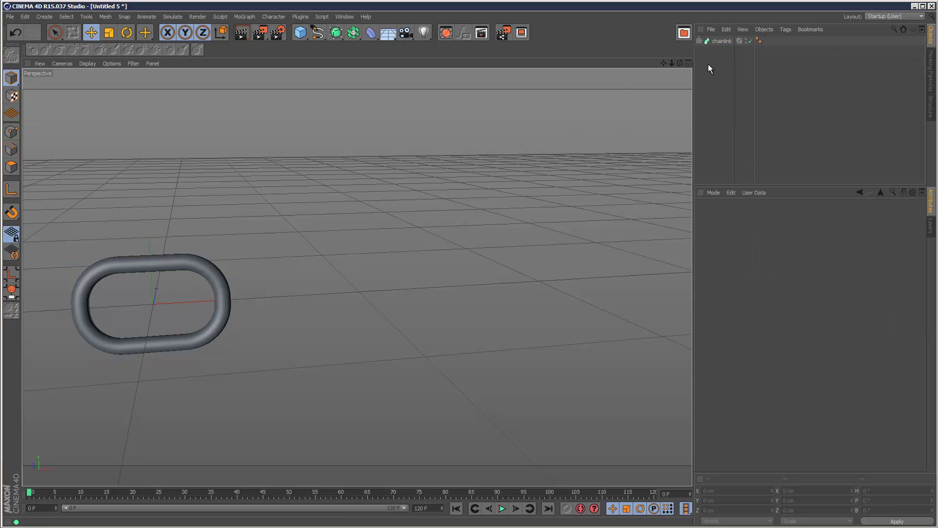
click(689, 63)
click(689, 277)
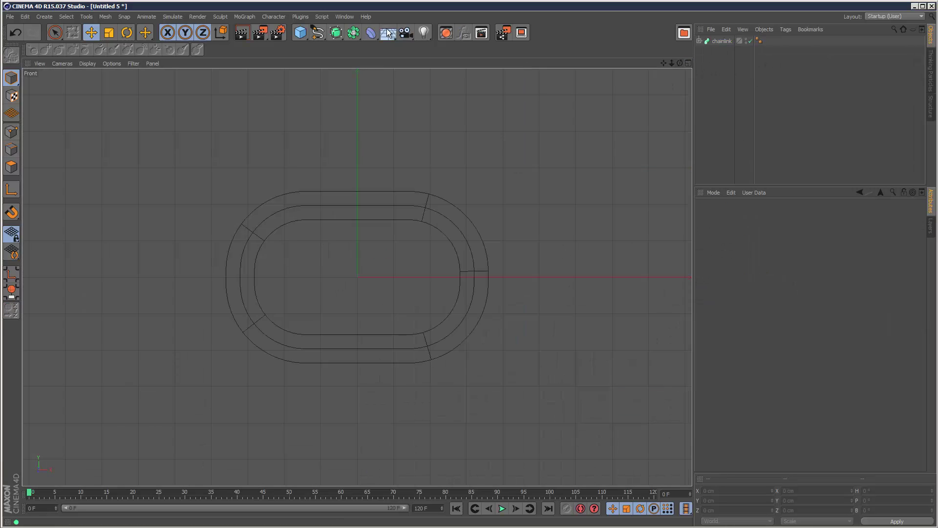
drag(673, 64, 675, 63)
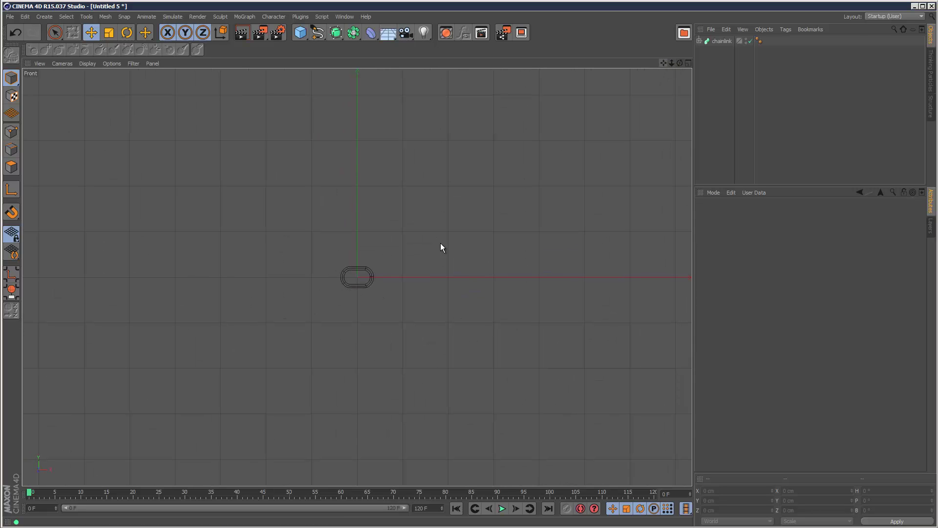
alt+middle_drag(438, 244, 443, 243)
- Draw a five-point cubic S-curve spline beside the chainlink, then return to Perspective view
click(318, 33)
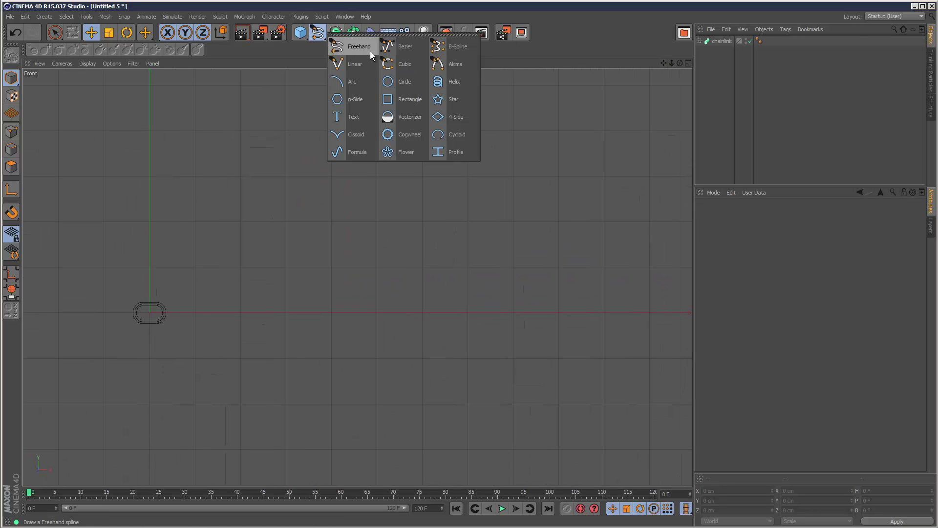
click(401, 66)
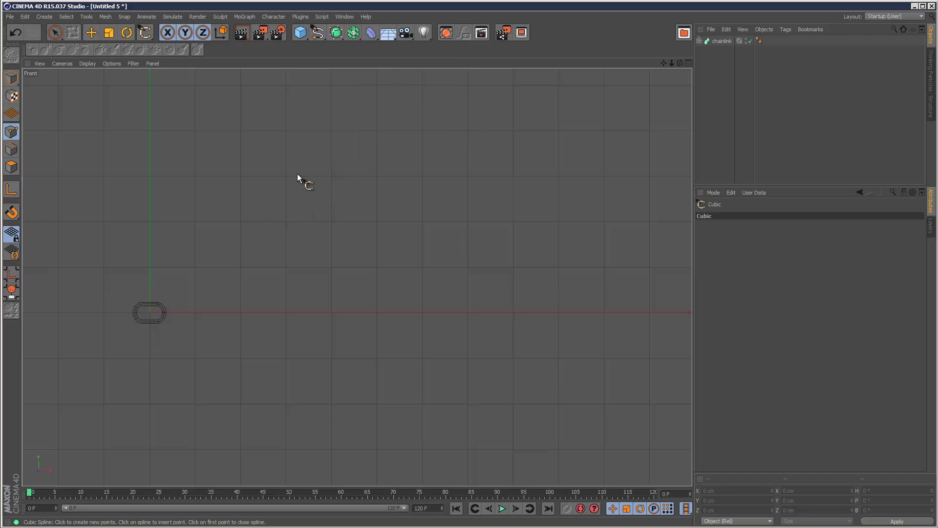
click(282, 194)
click(246, 215)
click(259, 257)
click(290, 307)
click(228, 354)
key(e)
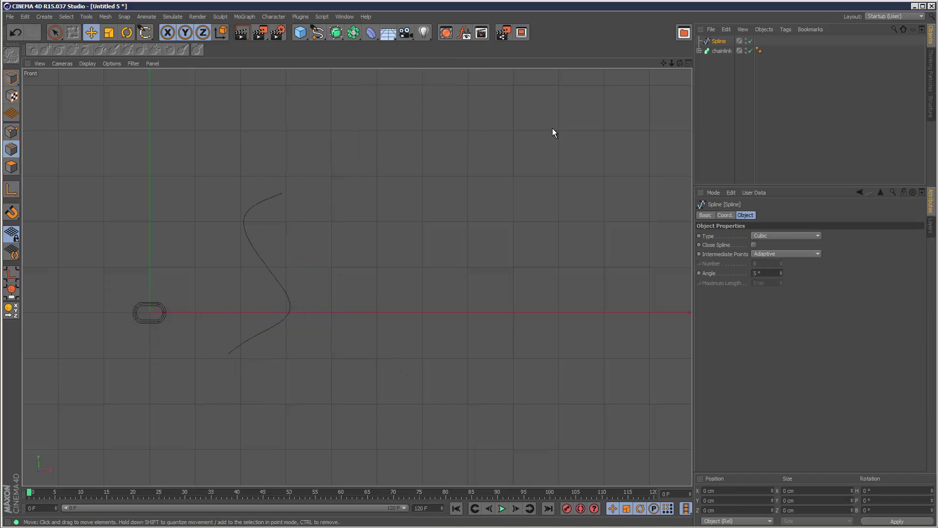
click(689, 63)
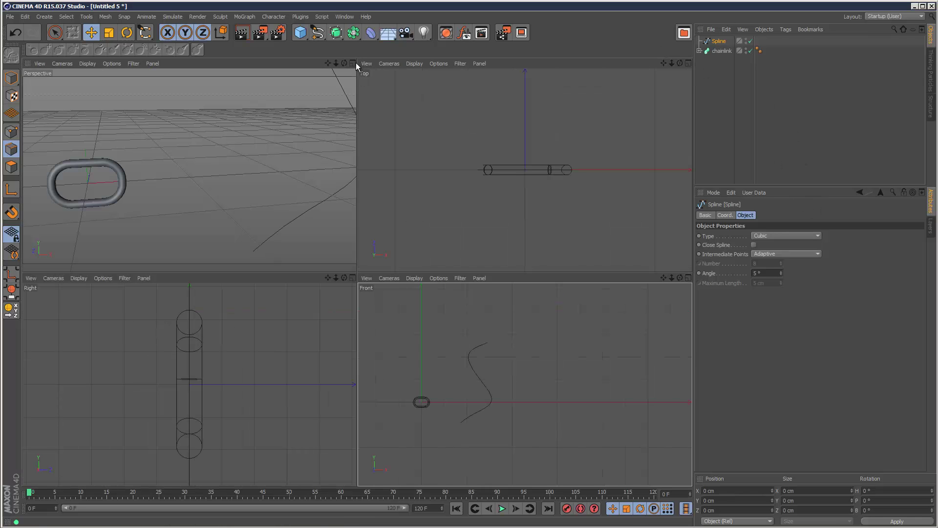
click(353, 64)
alt+drag(443, 247, 594, 120)
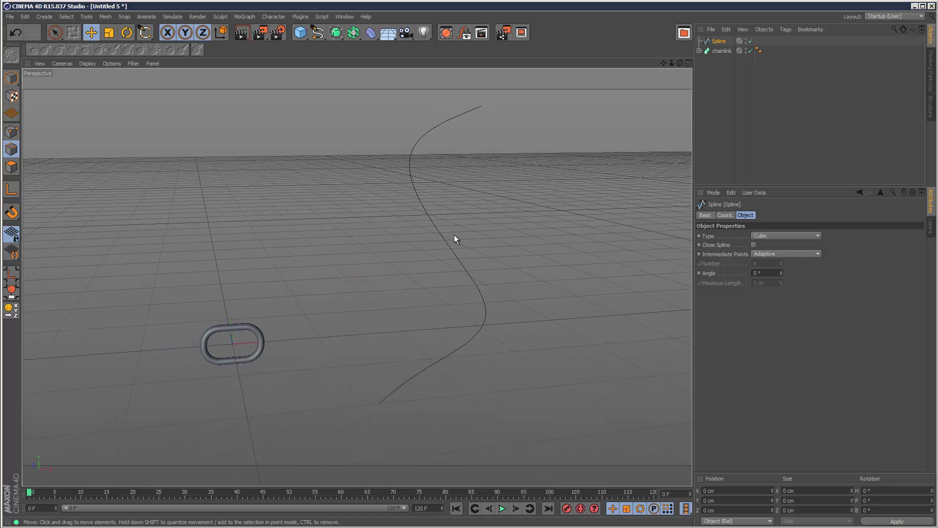
- Add a MoGraph Cloner and place chainlink under it as its child
click(244, 16)
click(268, 89)
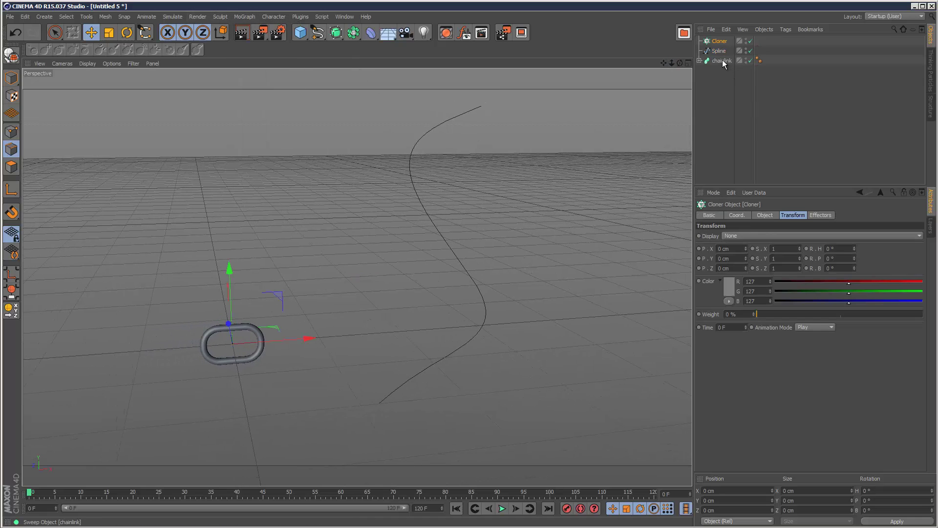
click(721, 62)
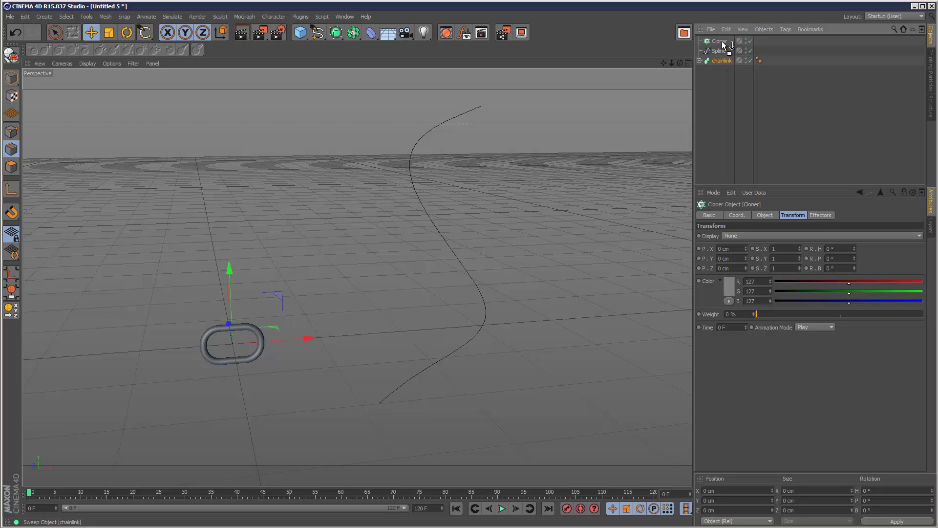
drag(723, 40, 722, 41)
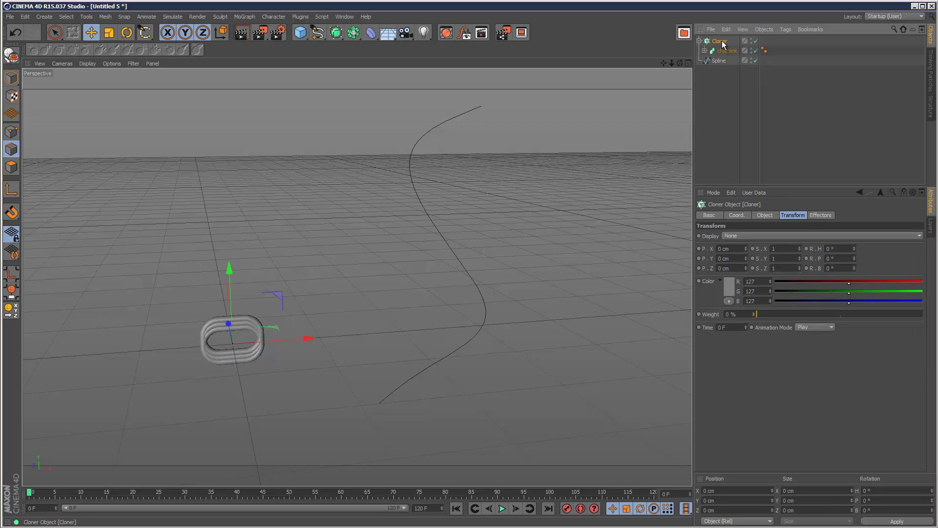
- Set the Cloner to Object mode using the Spline as the cloning path
click(738, 216)
click(759, 215)
click(733, 236)
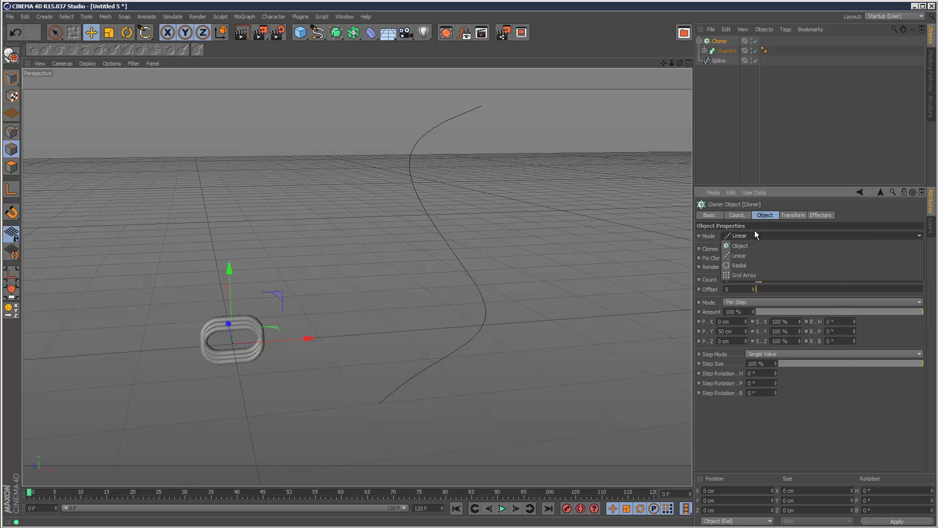
click(752, 246)
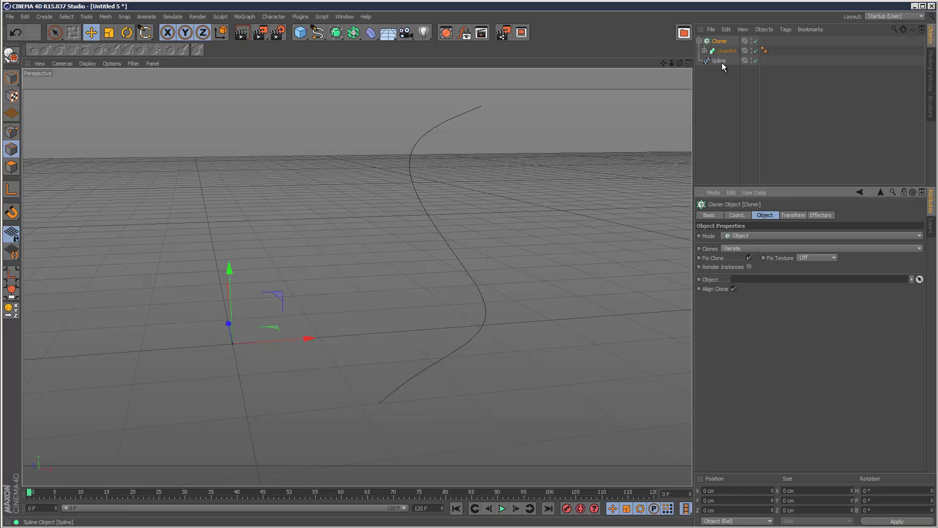
drag(723, 61, 765, 280)
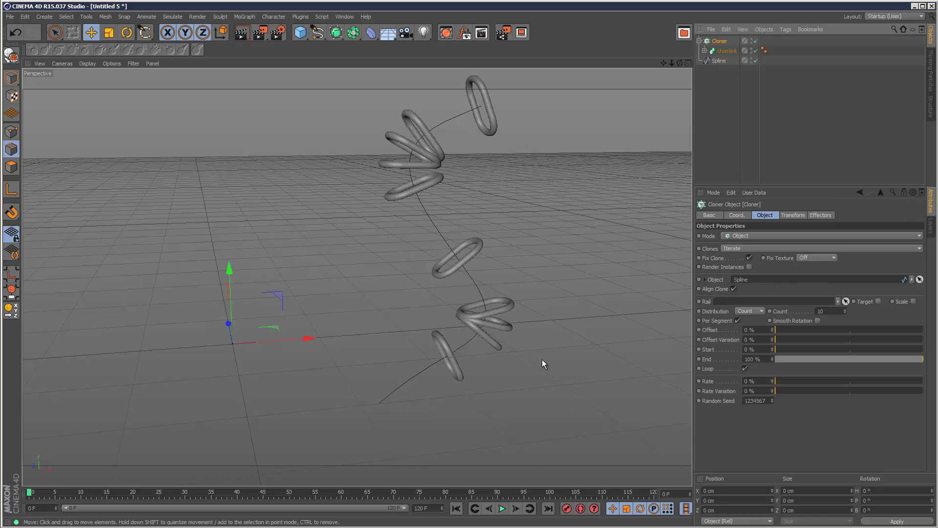
drag(663, 63, 428, 229)
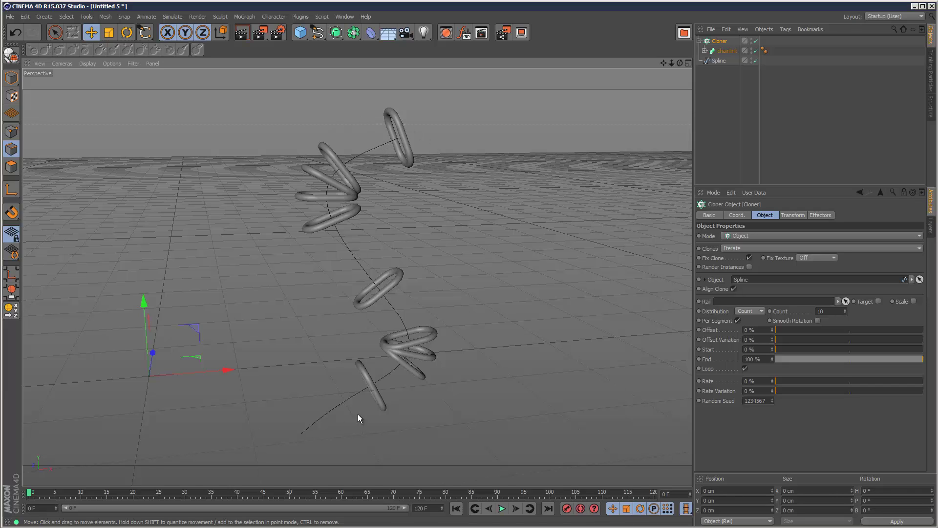
- Set the Cloner's transform rotation to 90° heading and 90° pitch
click(794, 216)
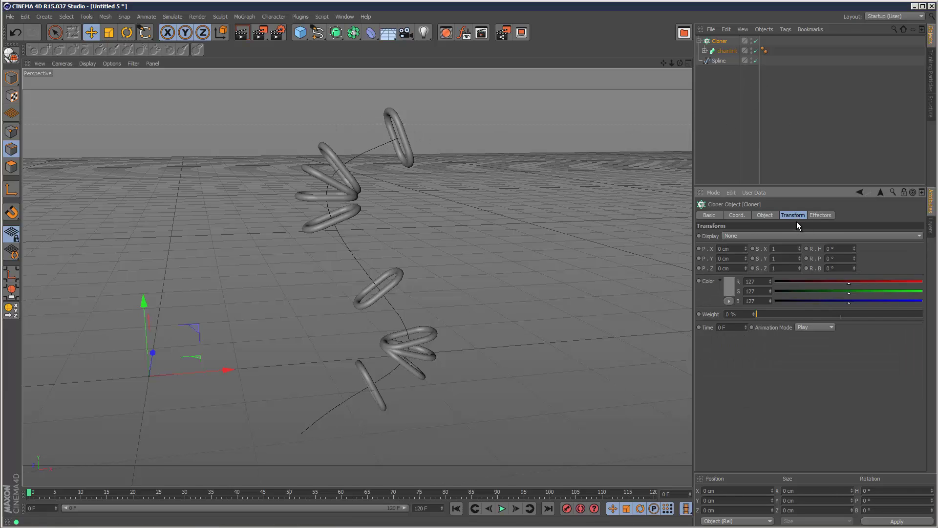
drag(854, 249, 855, 248)
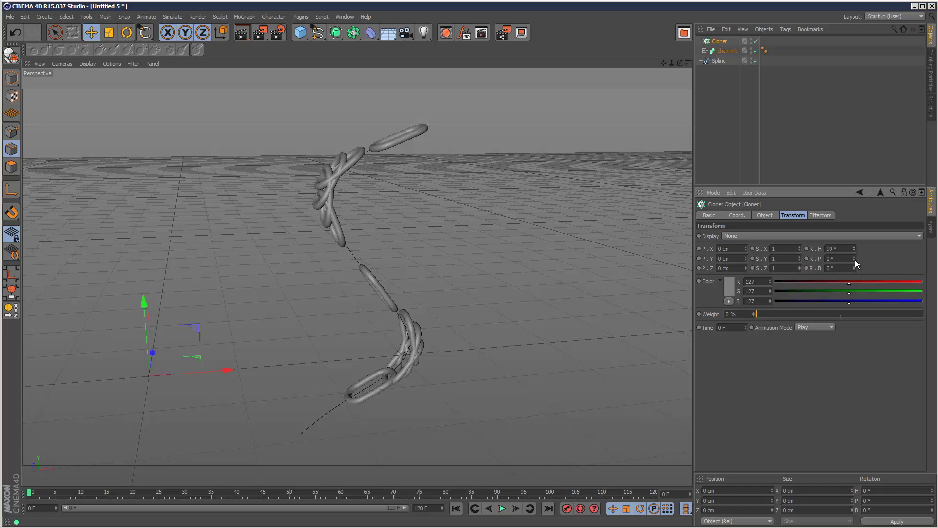
drag(855, 260, 855, 259)
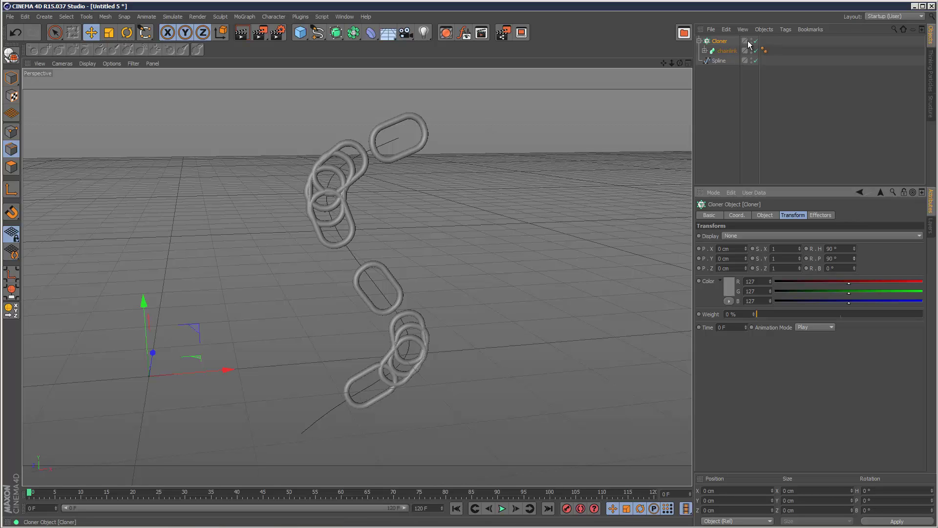
- Set the Cloner's Distribution to Even and raise the Count from 10 to 11
click(762, 215)
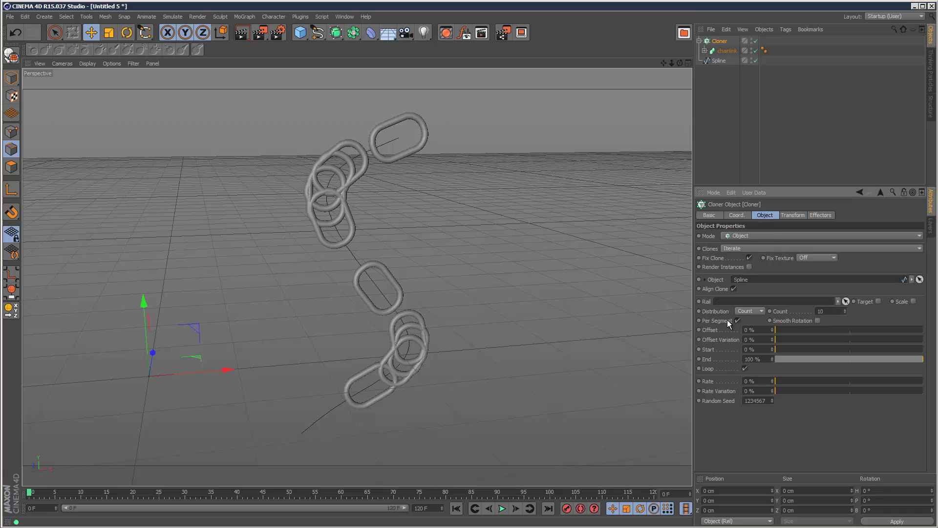
click(751, 312)
click(745, 340)
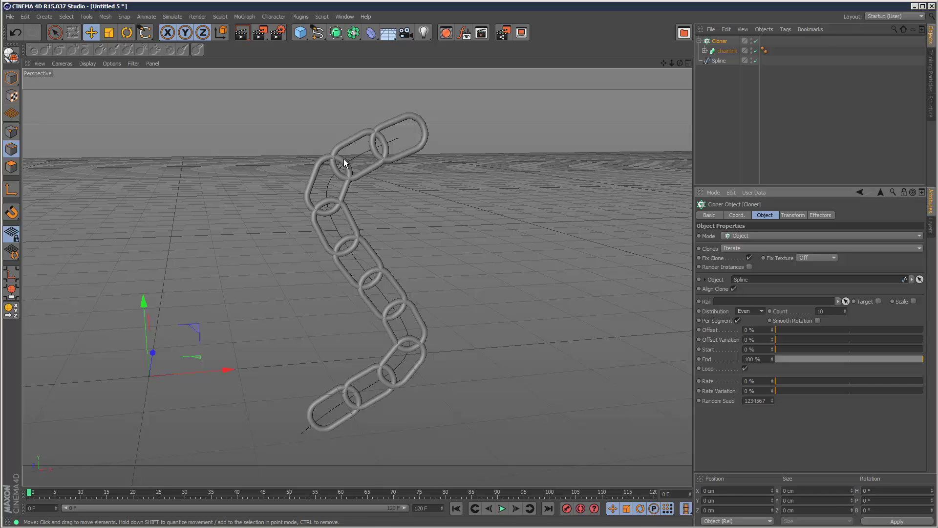
click(846, 309)
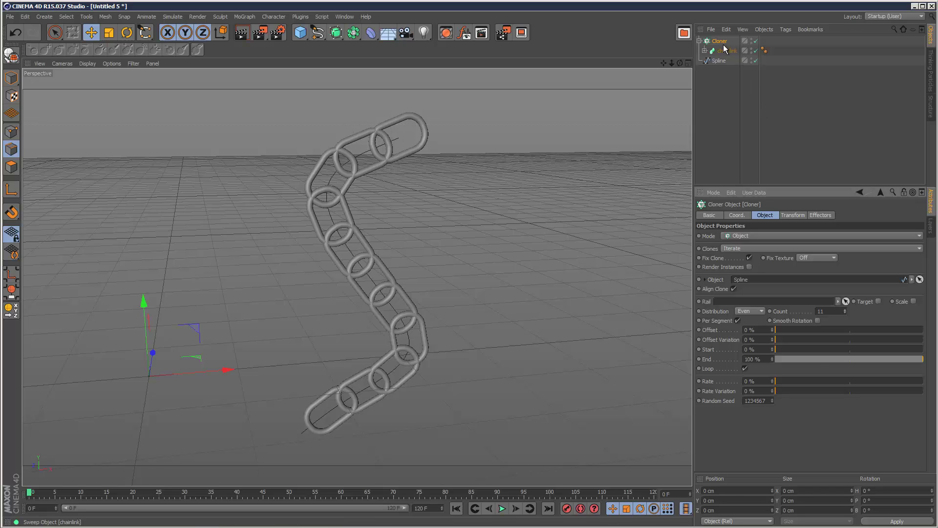
- Add a Step effector to the Cloner from the MoGraph Effector menu
click(251, 16)
mouse_move(254, 31)
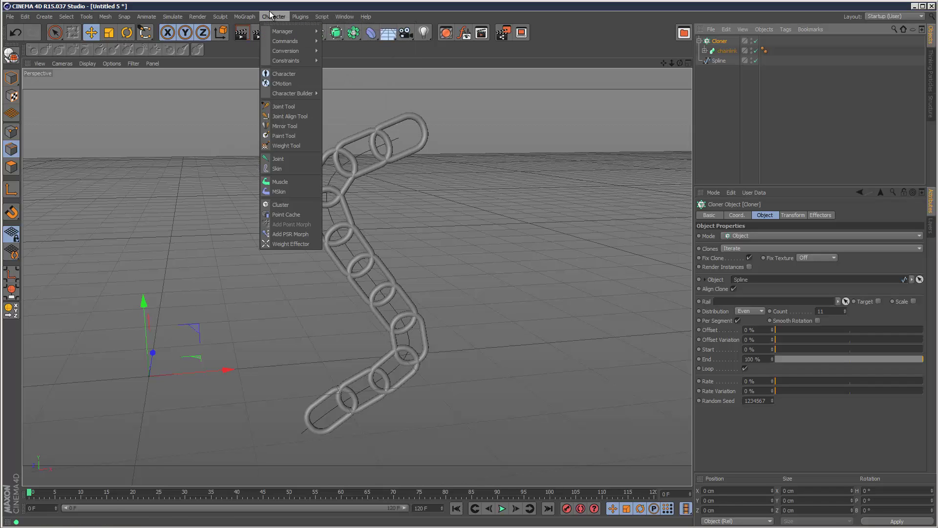
click(326, 128)
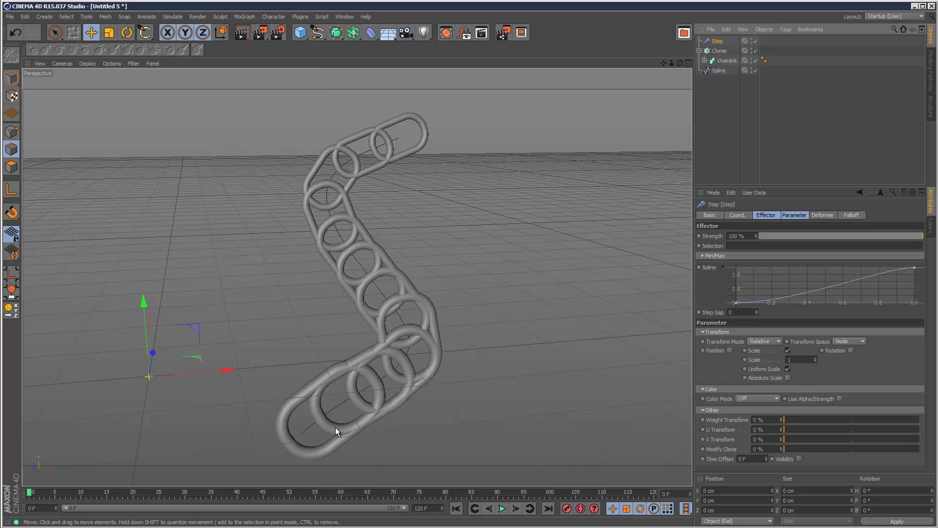
- Switch the Step effector's parameters from Scale to Rotation
click(793, 215)
click(788, 253)
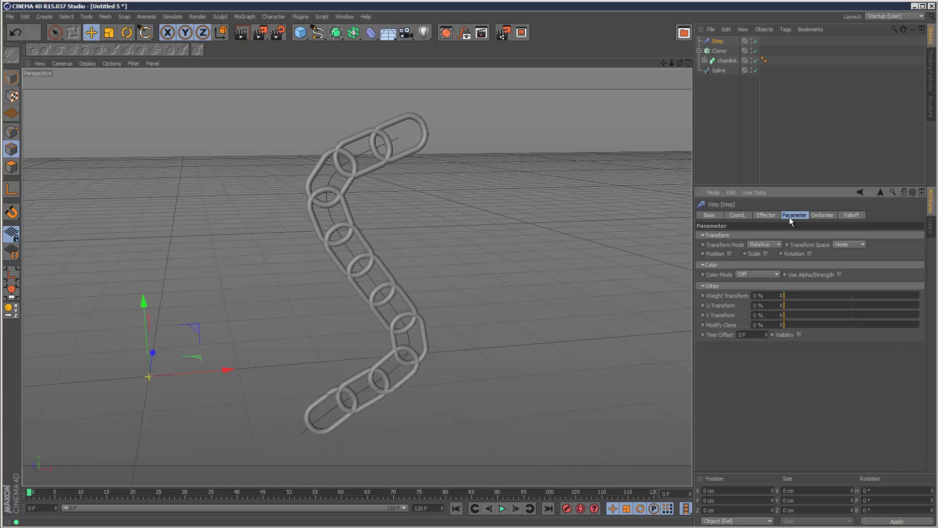
click(810, 254)
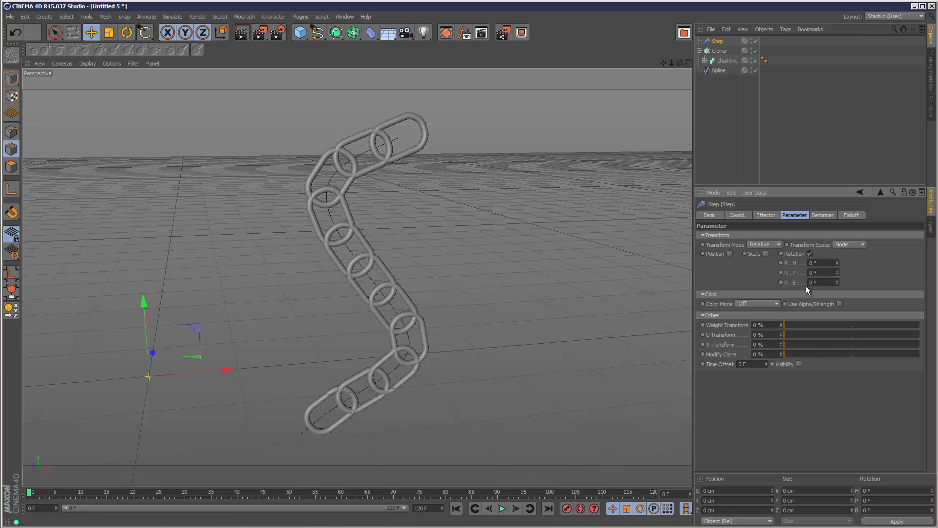
mouse_move(837, 264)
mouse_down()
mouse_move(844, 269)
mouse_move(836, 271)
mouse_up()
key(ctrl+z)
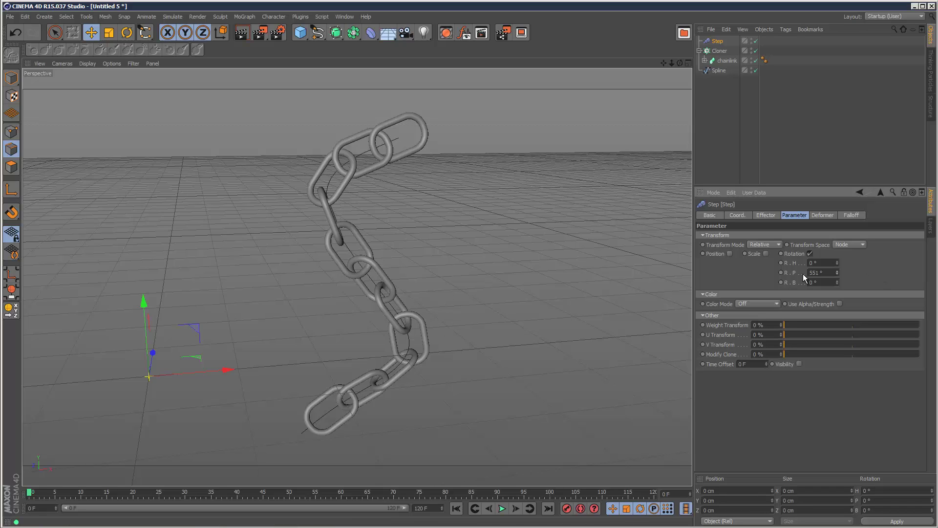
click(720, 51)
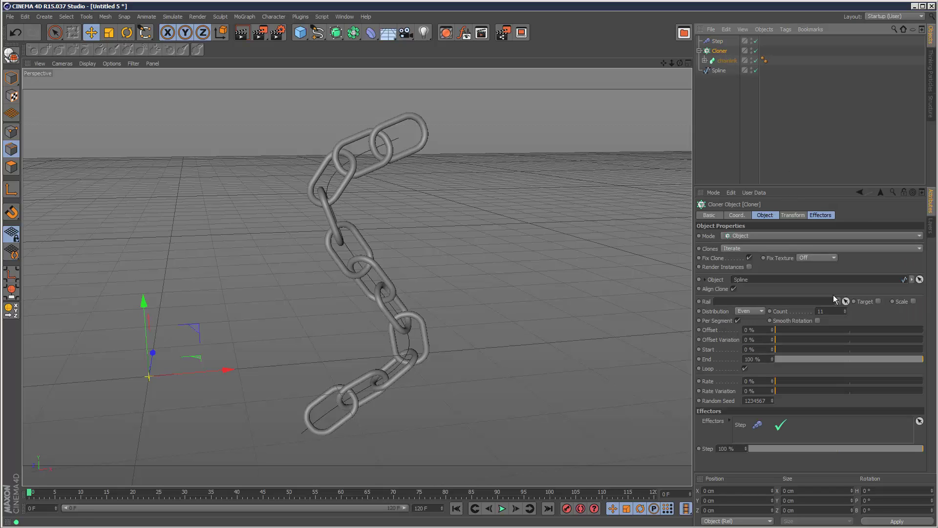
click(718, 41)
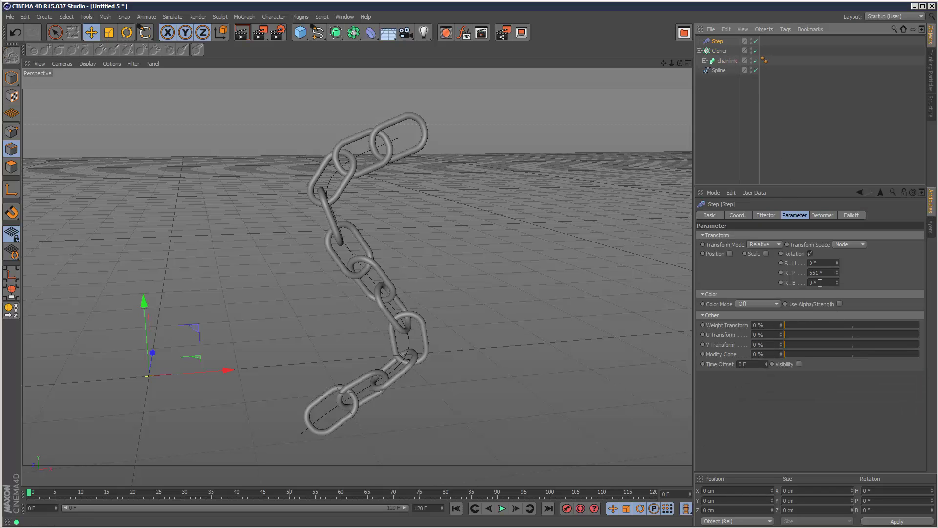
- Enter 11*90 to make the Step effector's pitch rotation 990°, then orbit to inspect
text(11)
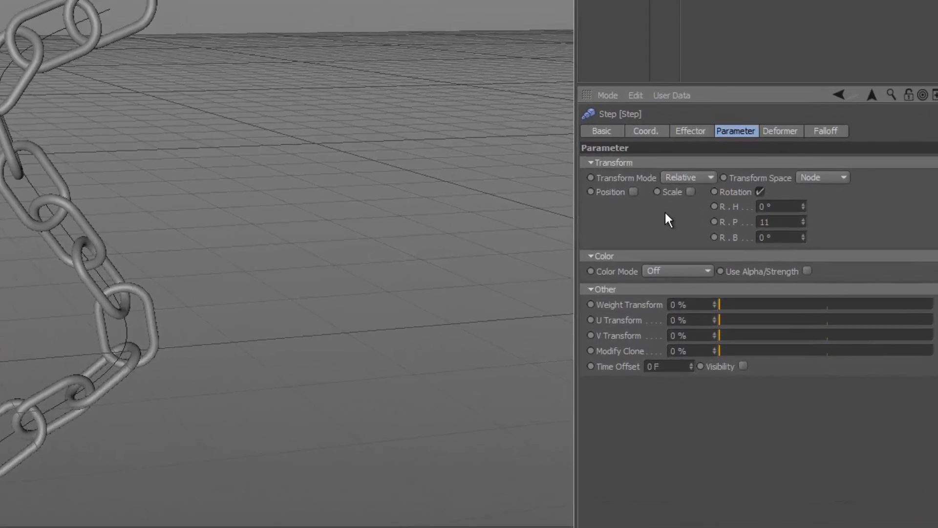
text(*90)
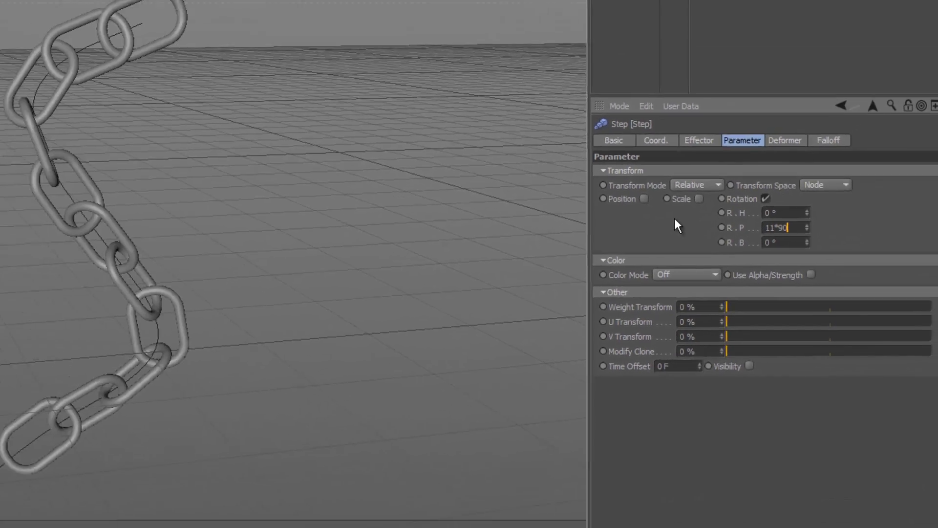
key(Return)
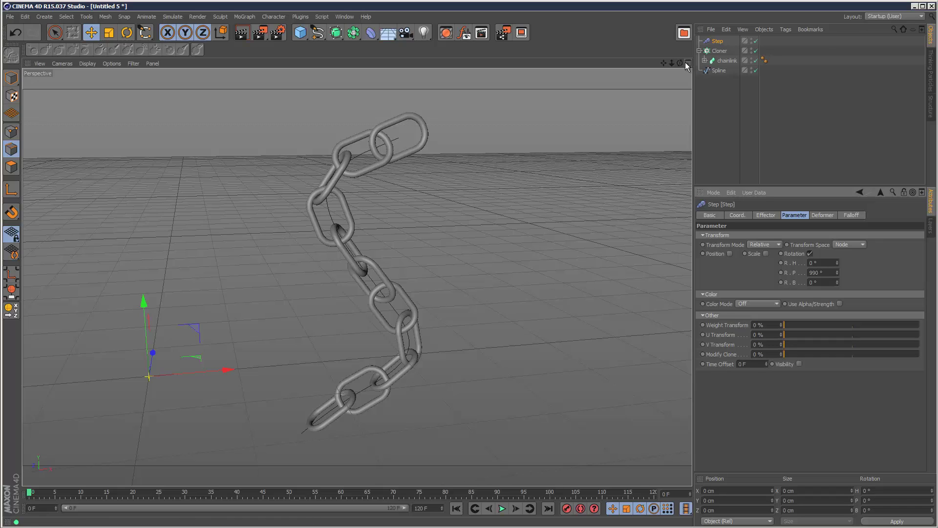
drag(680, 63, 381, 138)
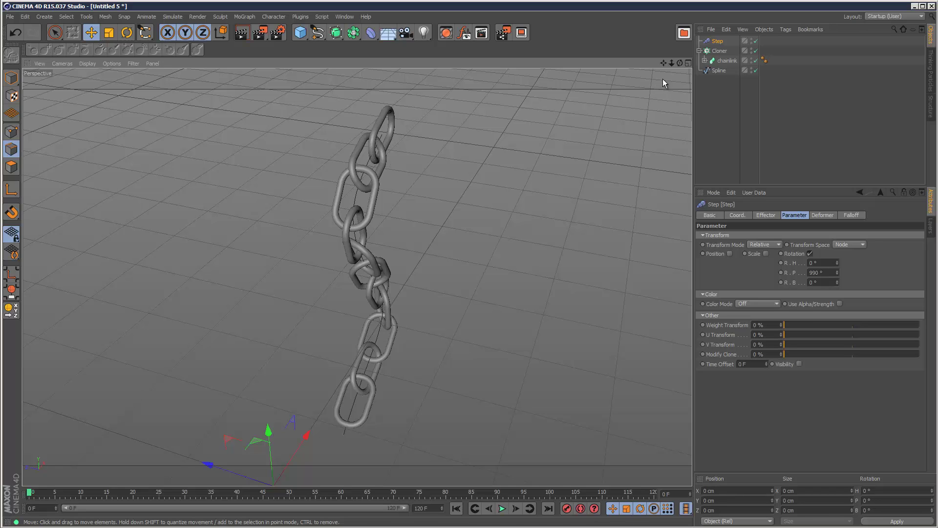
drag(680, 63, 440, 242)
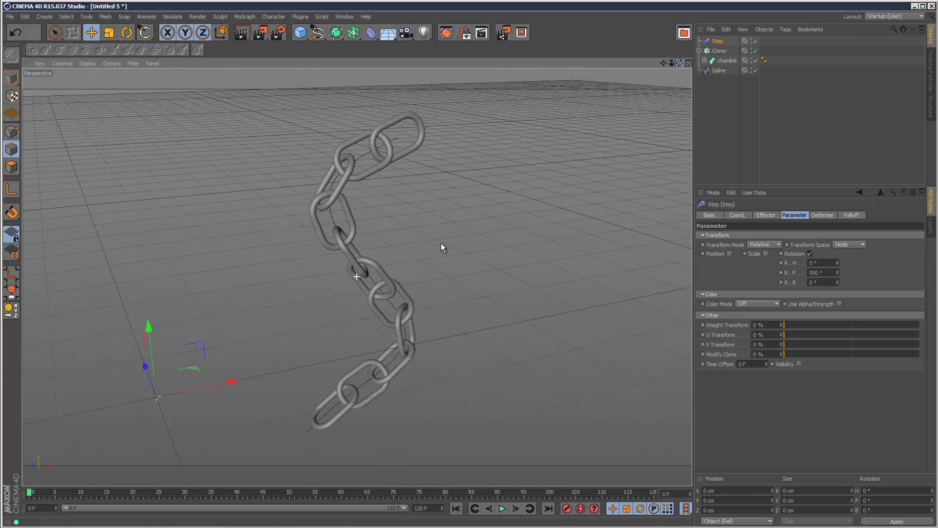
- Apply the Linear spline preset to the Step effector's curve and orbit to inspect the chain
click(777, 215)
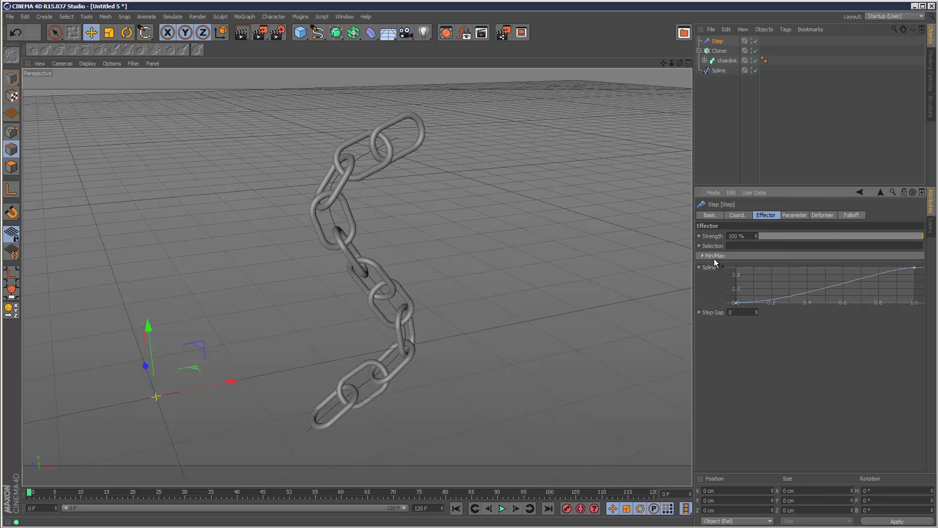
right_click(792, 277)
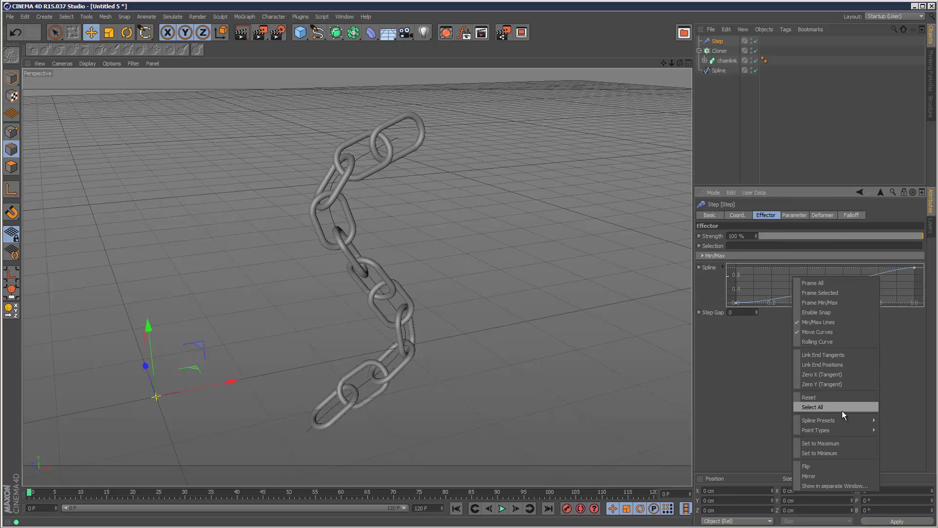
mouse_move(822, 421)
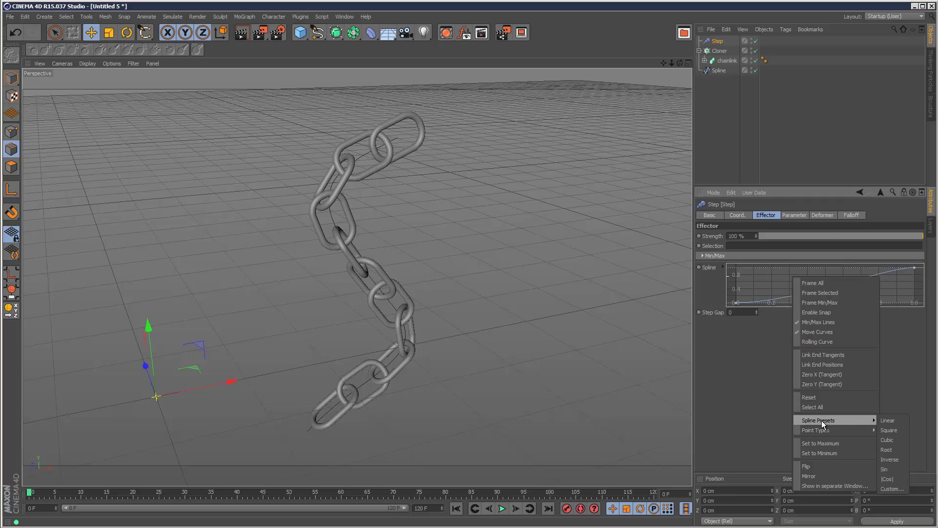
click(892, 421)
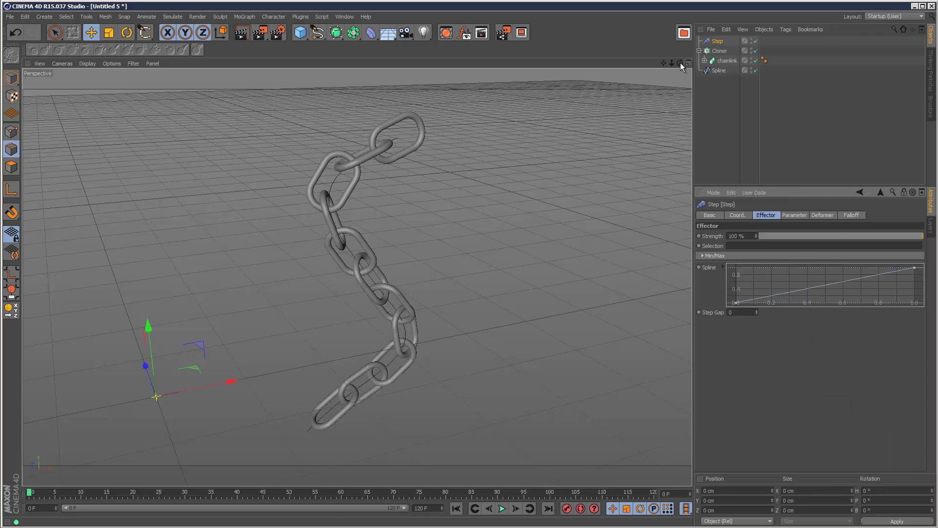
drag(680, 63, 360, 184)
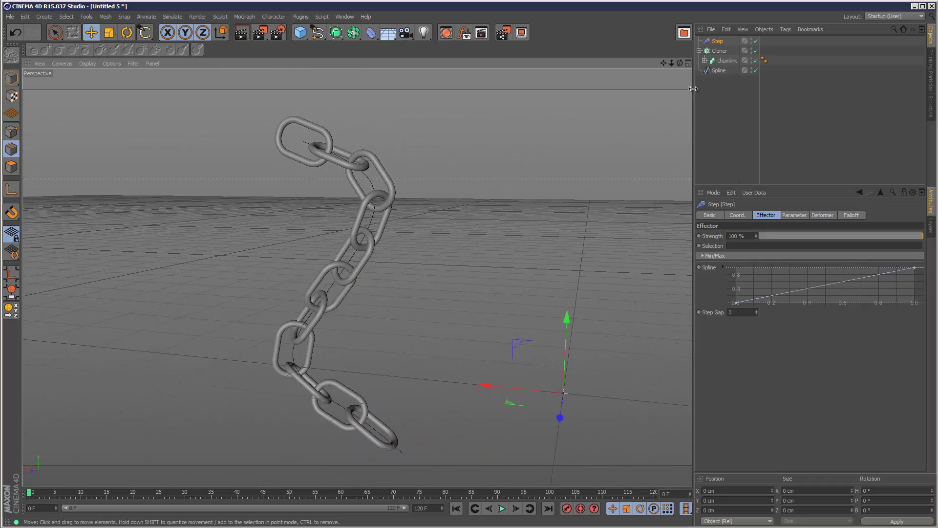
drag(679, 63, 470, 144)
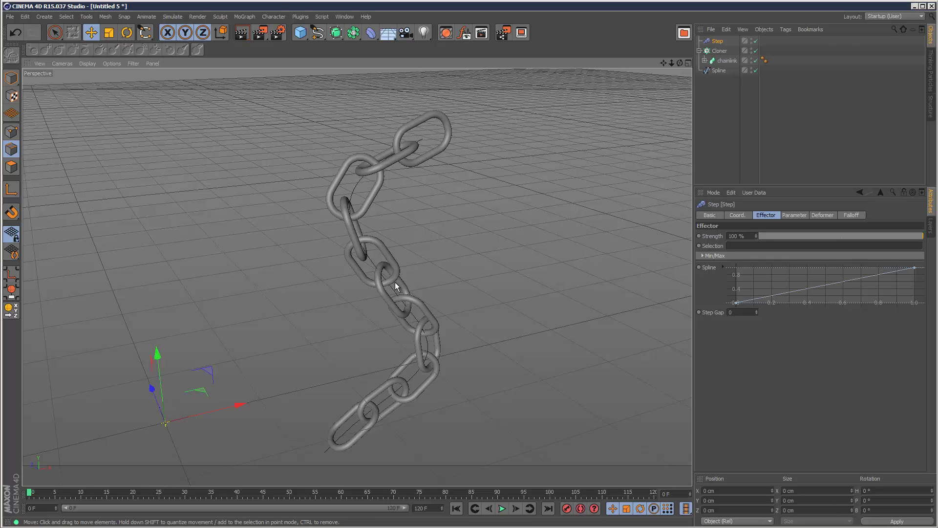
drag(679, 64, 442, 243)
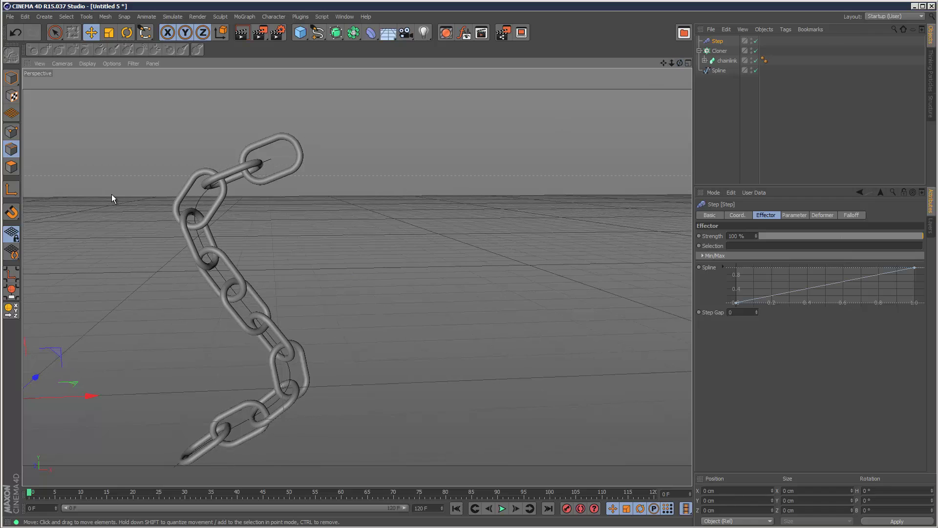
- Add a Torus (200 cm radius, 50 cm pipe) and move it onto the chain's top link
click(303, 34)
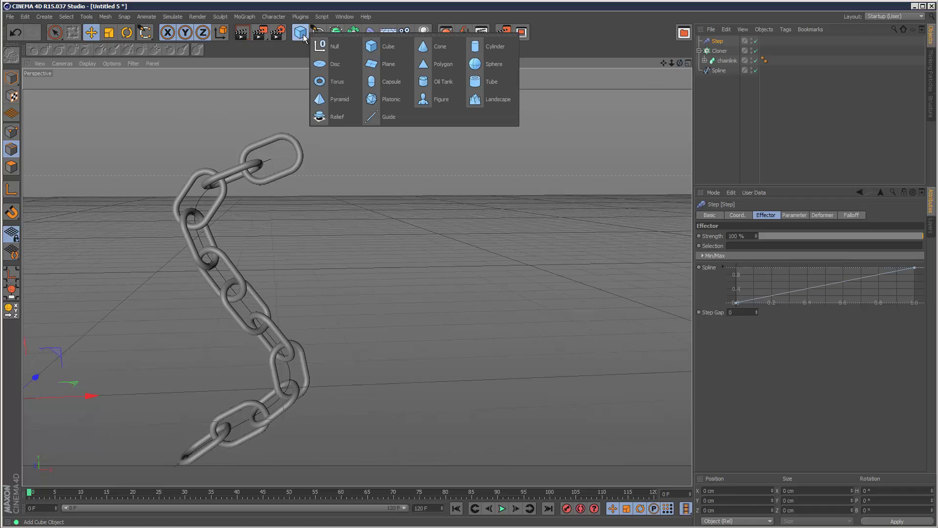
click(342, 86)
drag(93, 404, 459, 327)
drag(392, 309, 335, 83)
drag(441, 154, 362, 168)
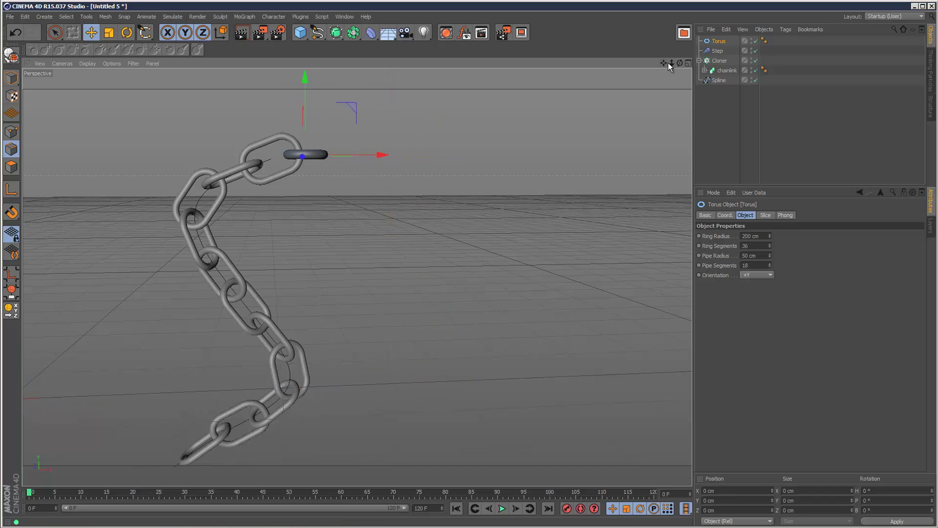
drag(679, 63, 442, 242)
drag(289, 203, 290, 207)
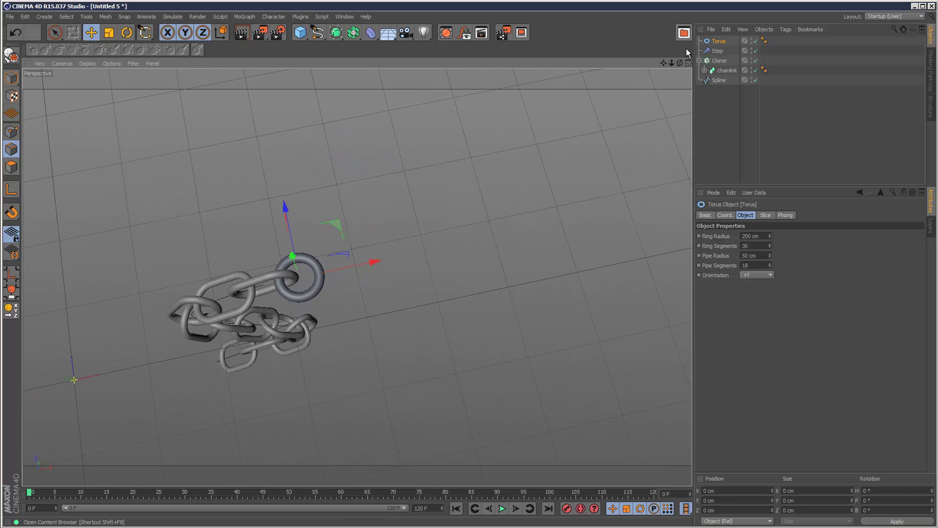
mouse_move(680, 63)
mouse_down()
mouse_move(442, 247)
mouse_move(665, 66)
mouse_up()
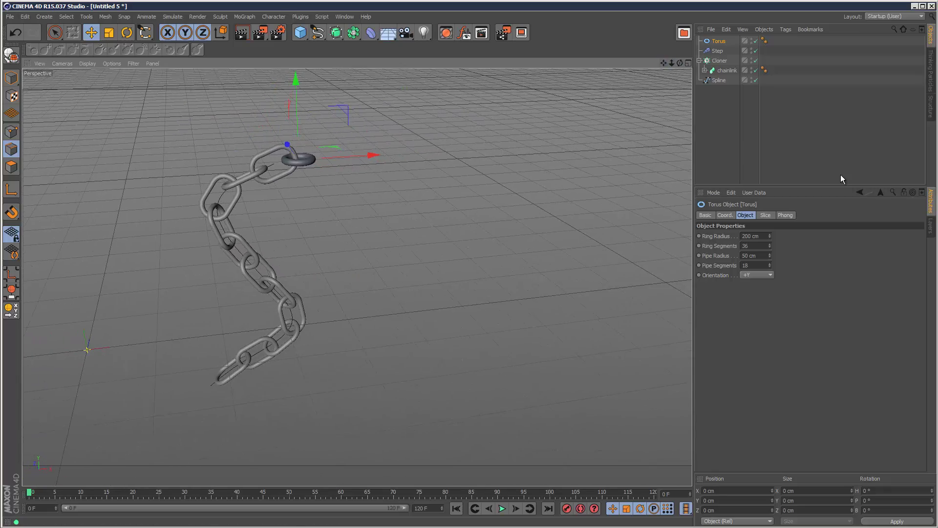
- Give the Torus a Dynamics Body tag with a Static Mesh collision shape
click(786, 29)
mouse_move(828, 121)
click(898, 125)
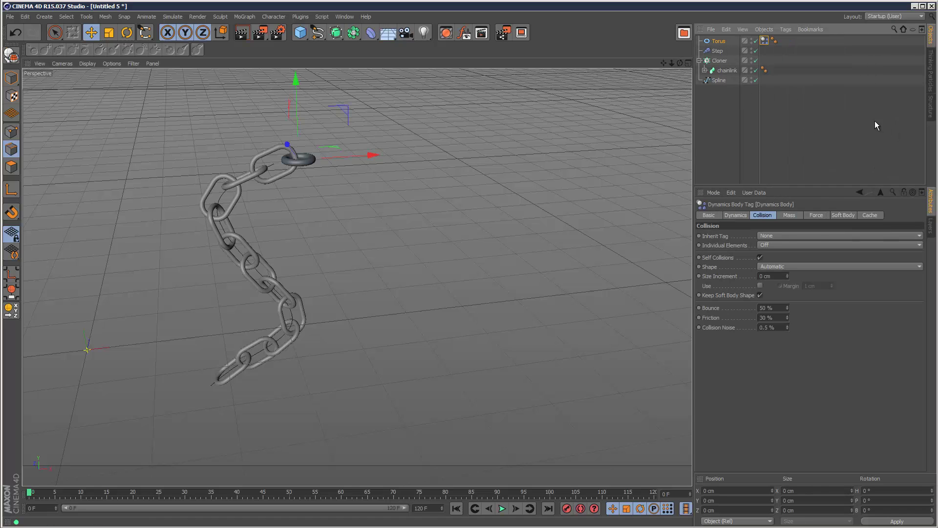
click(777, 267)
click(807, 362)
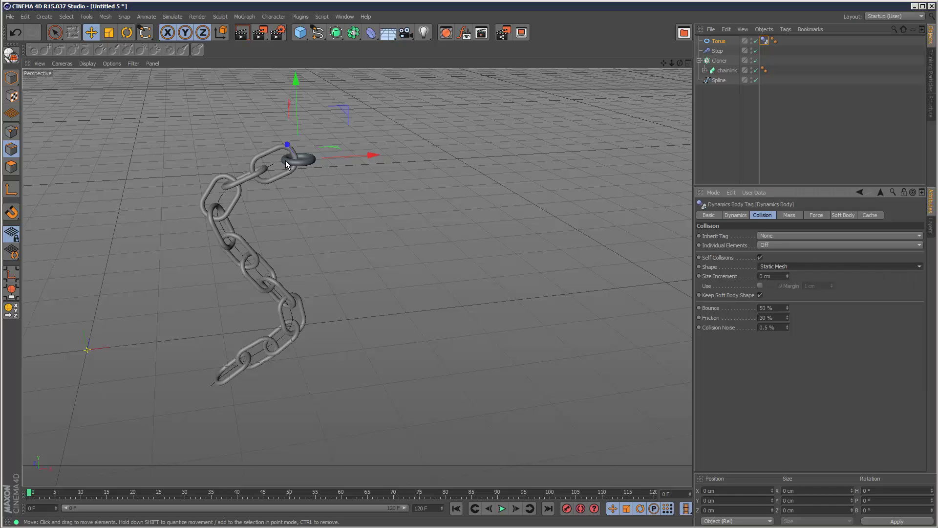
- Add a Rigid Body tag to the Cloner with Individual Elements set to All
click(738, 61)
click(785, 29)
mouse_move(826, 122)
click(895, 126)
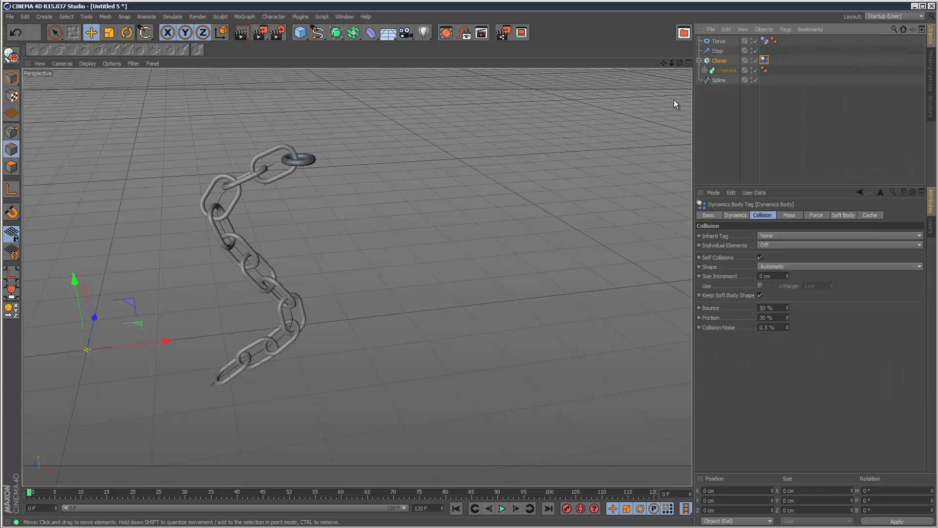
click(773, 244)
click(777, 284)
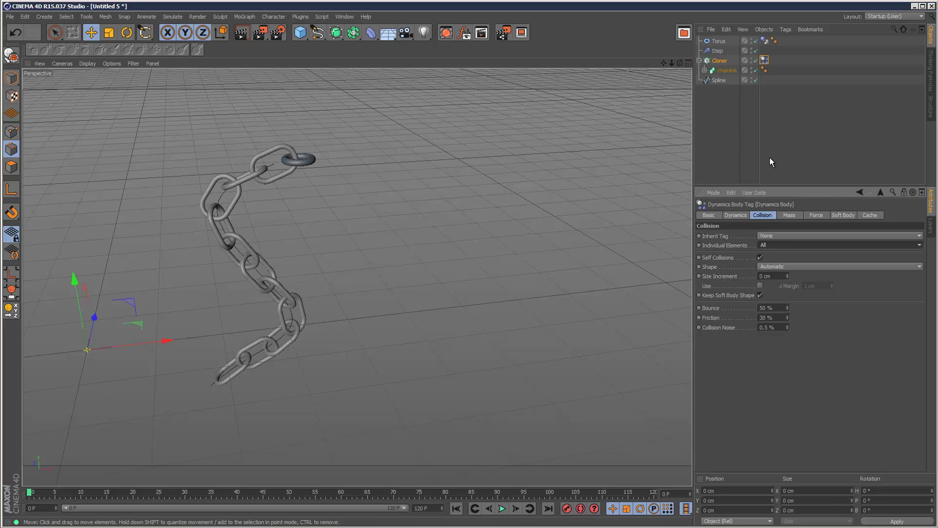
- Run the simulation once to watch the links fall, then rewind to the first frame
click(804, 142)
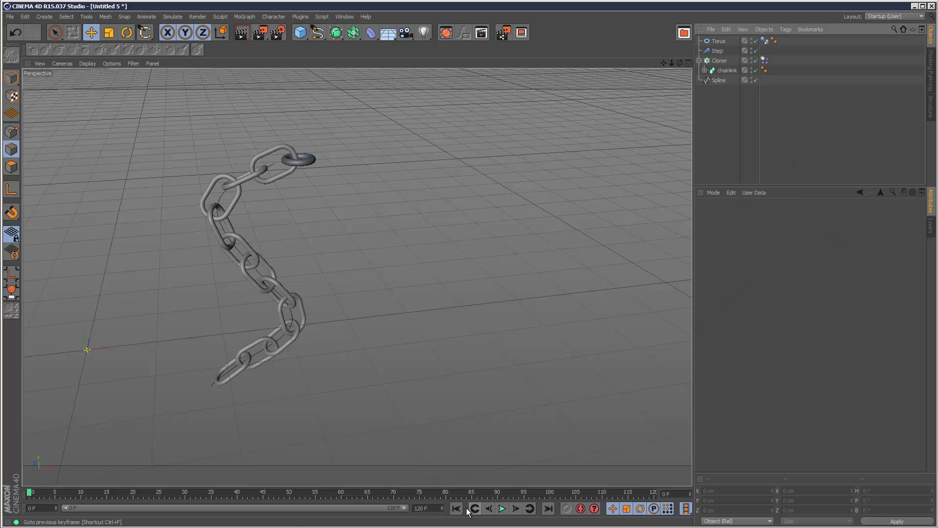
click(503, 509)
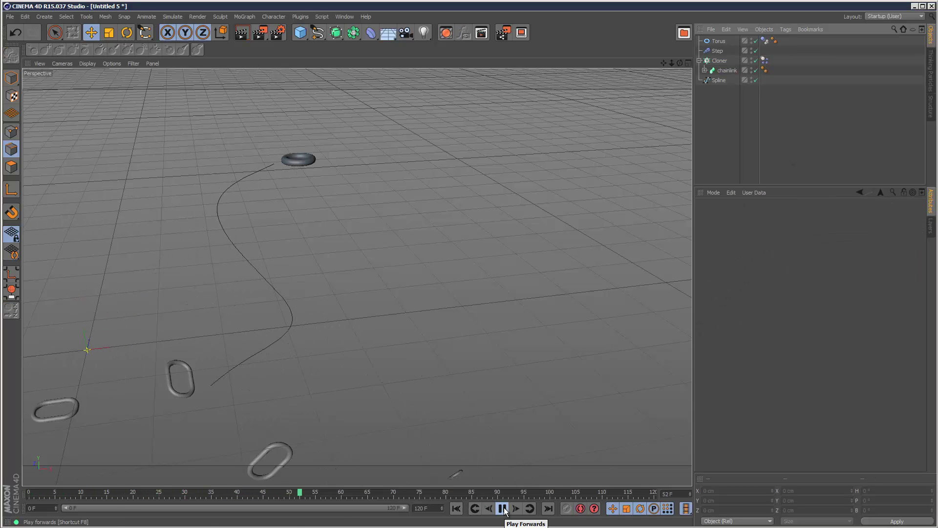
click(502, 509)
click(456, 508)
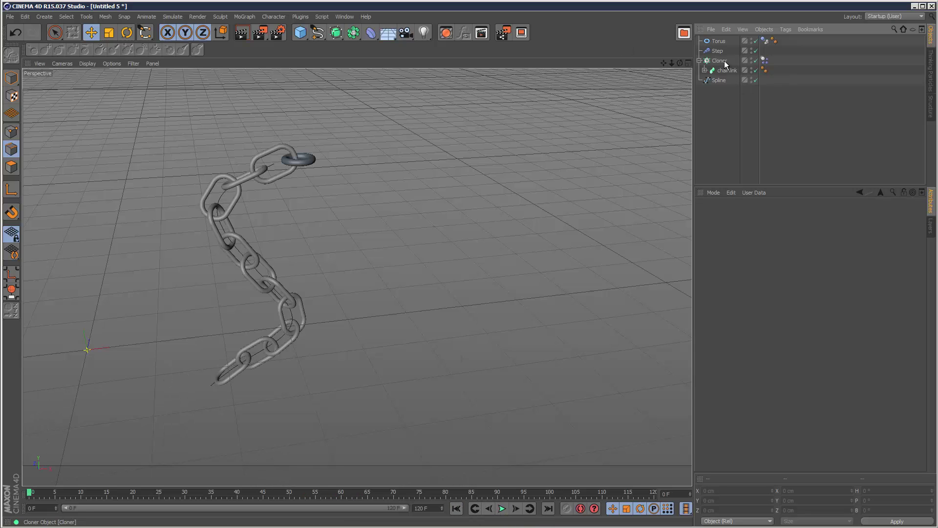
- Set the Cloner's Dynamics Body collision shape to Moving Mesh and replay the simulation
click(764, 60)
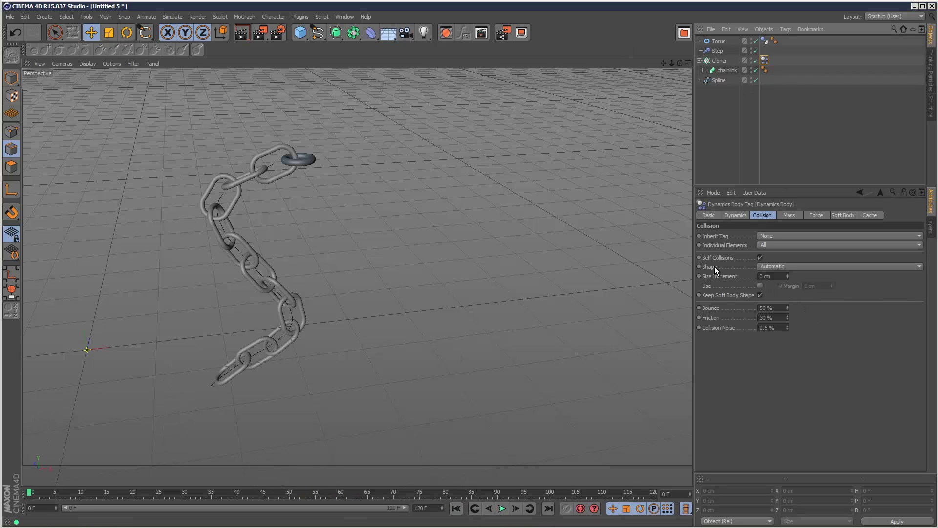
click(777, 266)
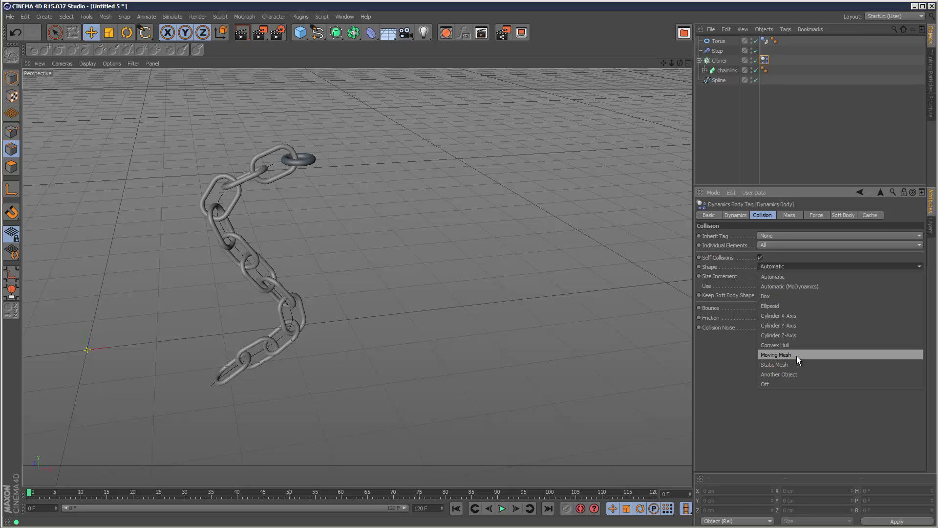
click(797, 355)
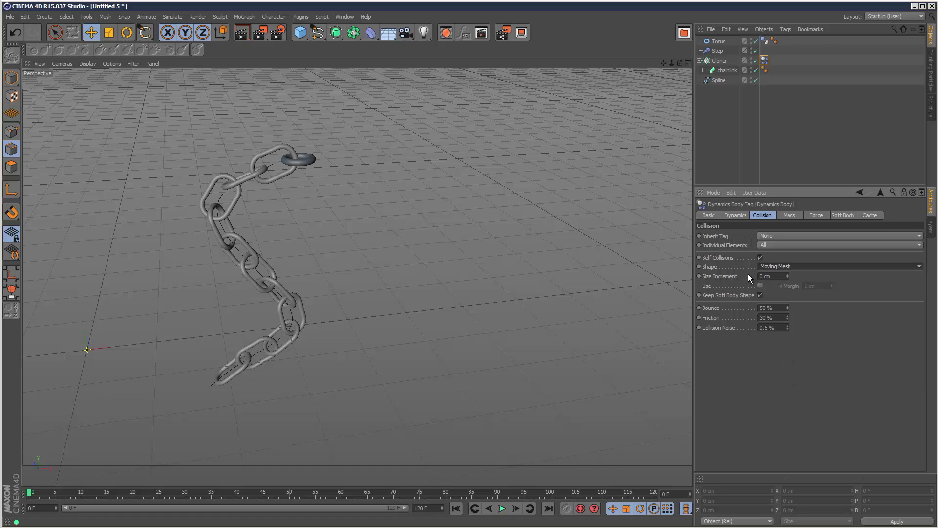
click(502, 509)
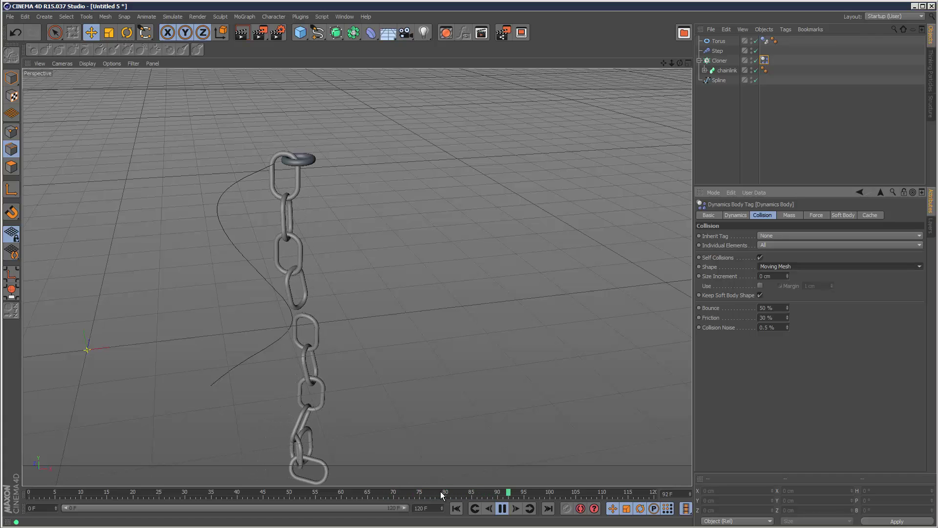
- Set Collision Noise to 0 % and Friction to 10 %, then rerun the simulation from the start
click(502, 509)
click(456, 509)
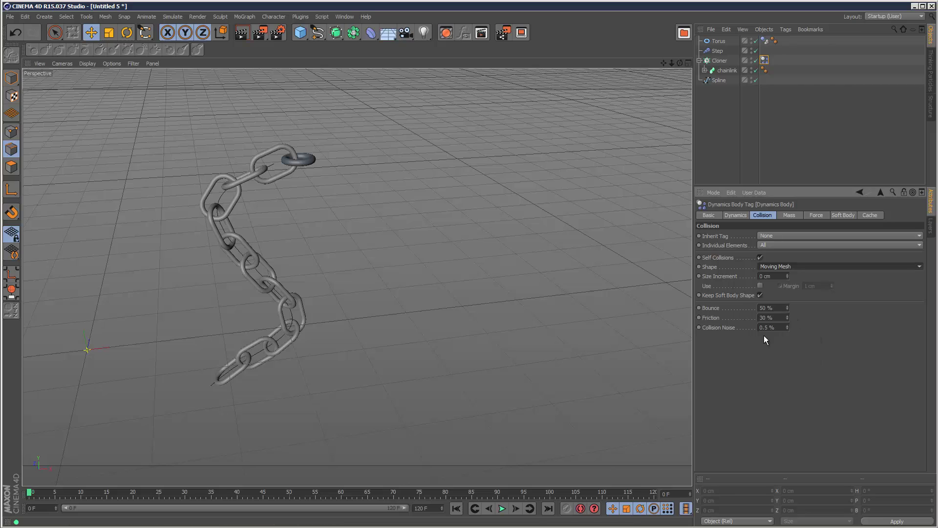
click(781, 327)
text(0)
key(shift+Tab)
text(10 %)
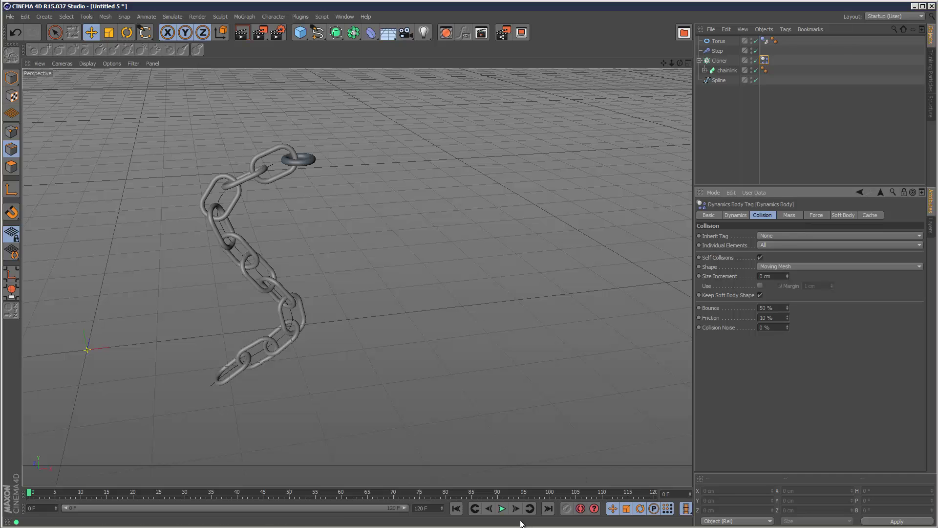
click(503, 510)
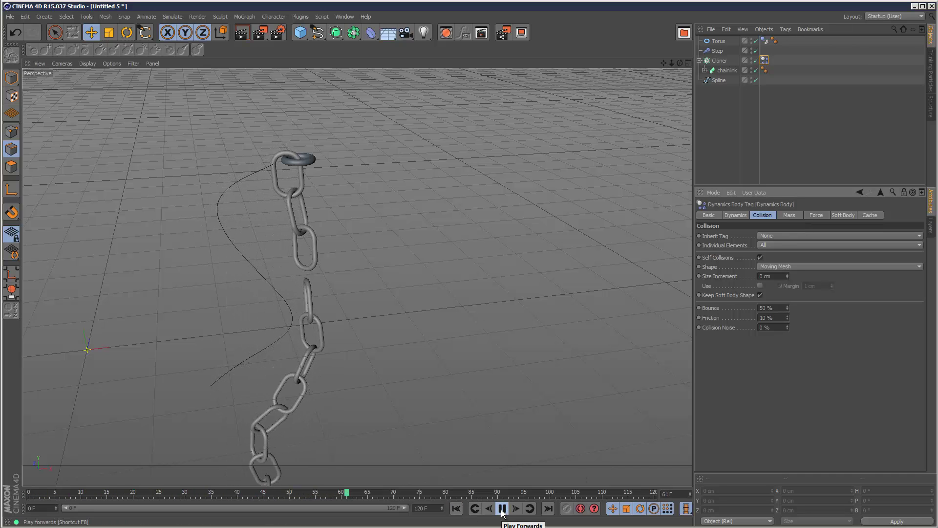
click(506, 511)
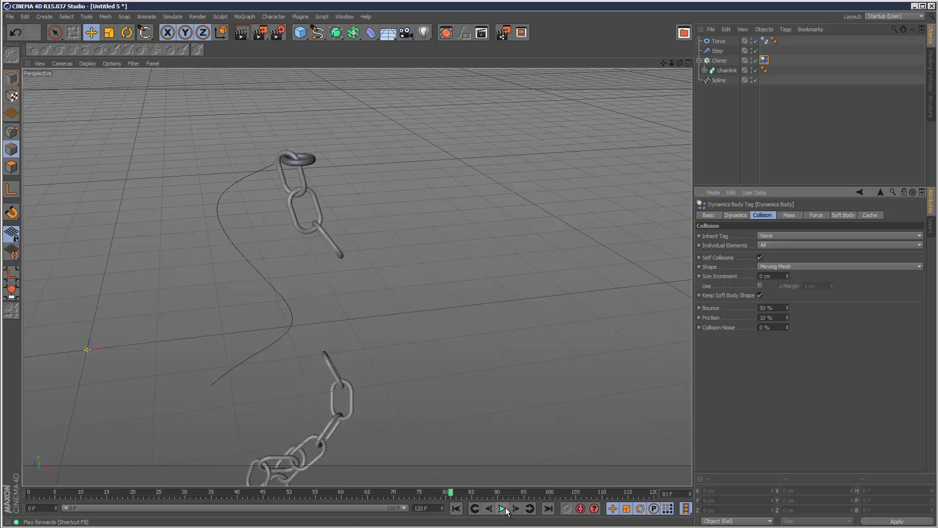
click(456, 509)
- Enable Custom Center of mass on the links and test-run the simulation to frame 83
click(796, 215)
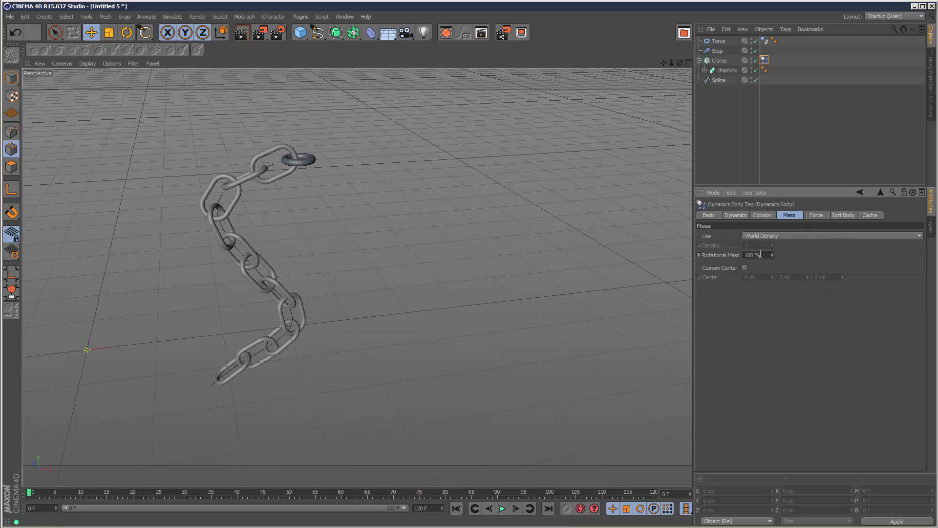
click(745, 268)
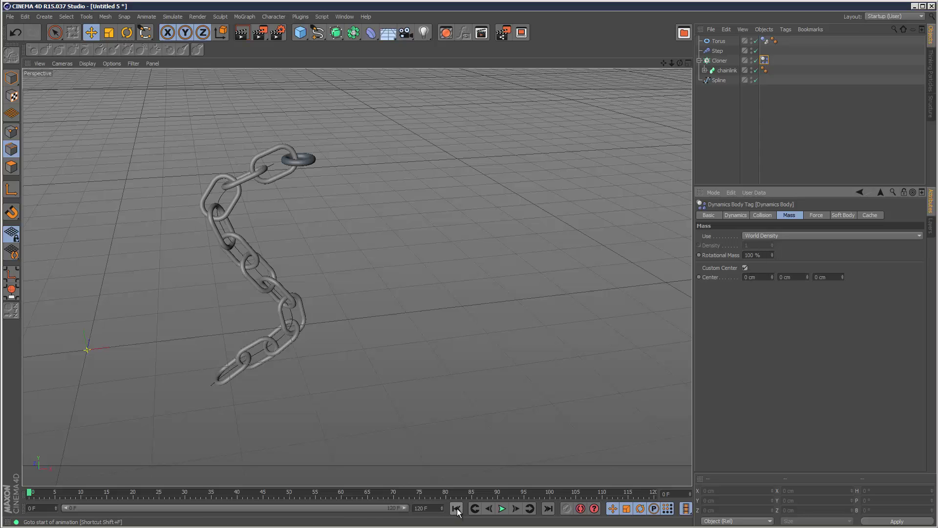
click(504, 511)
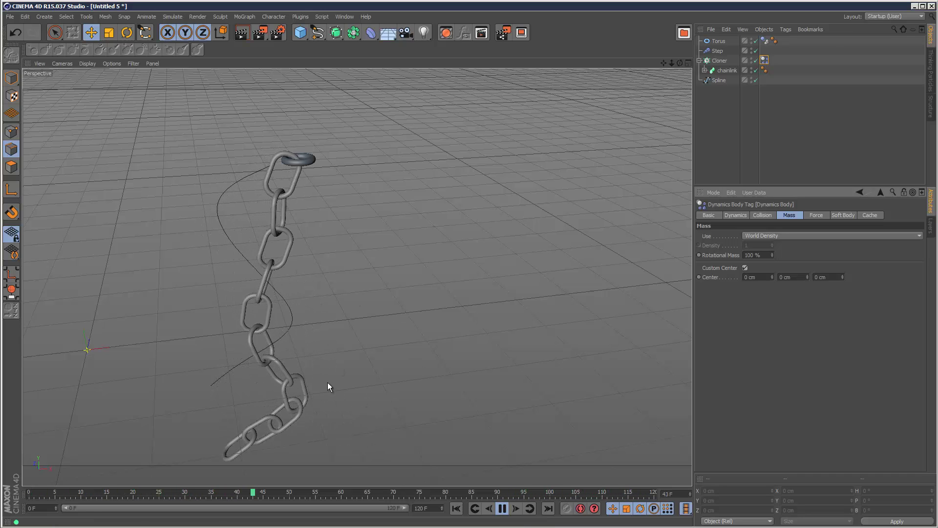
click(502, 509)
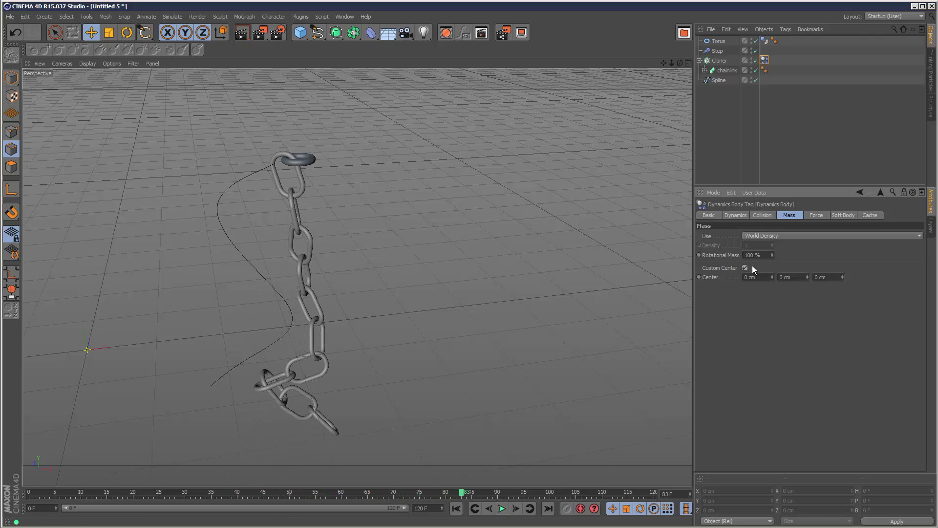
click(815, 214)
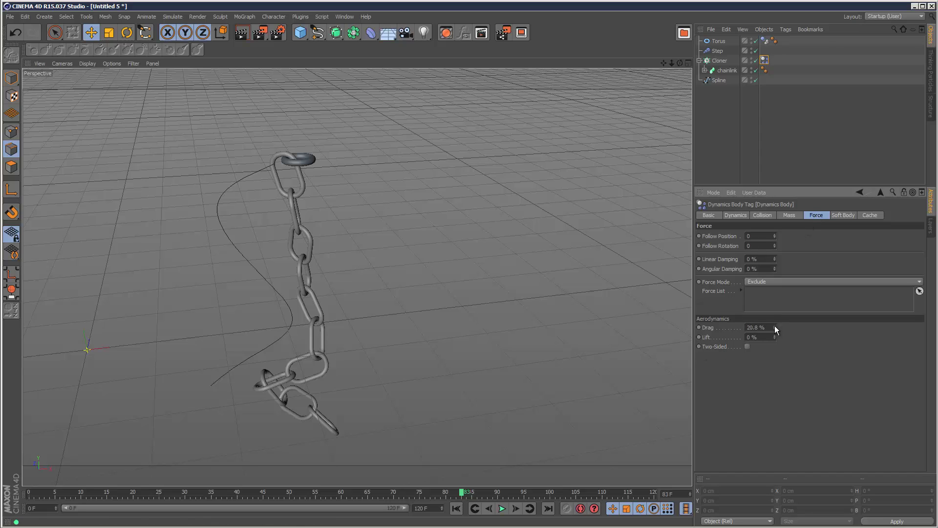
- Set aerodynamic Drag to 20 % and run the simulation to judge the swing
drag(775, 328, 776, 328)
click(456, 508)
click(503, 509)
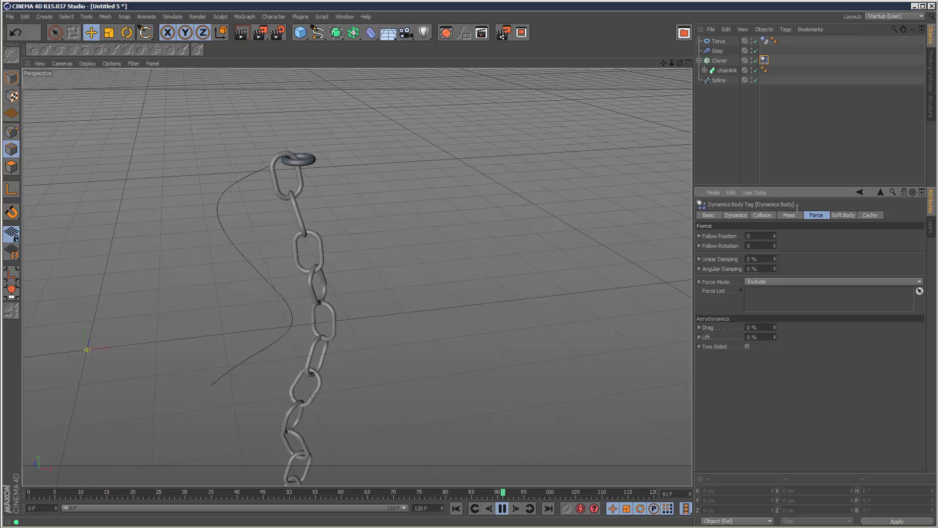
click(787, 215)
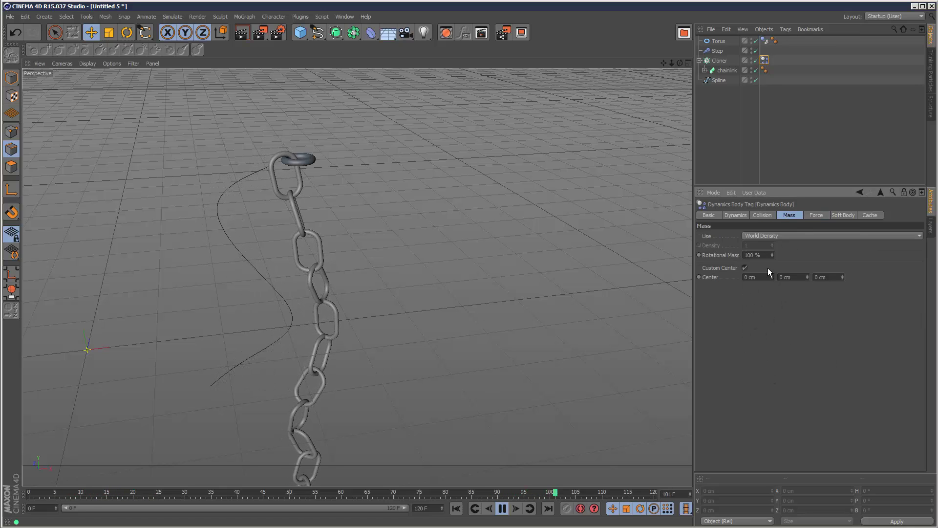
click(815, 215)
double_click(751, 327)
text(20)
key(Return)
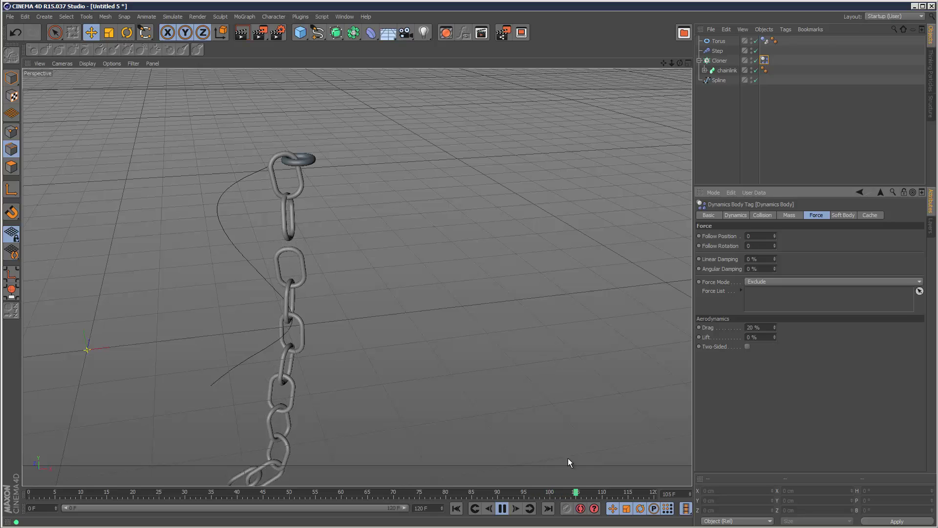
click(502, 508)
click(455, 509)
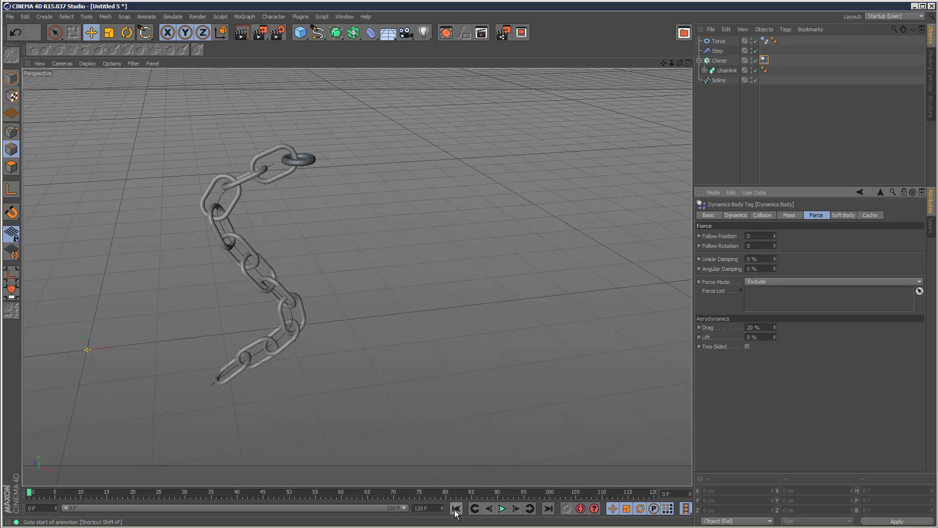
- Replay with 5 % drag and Custom Center enabled, dollying out to see the whole chain
click(755, 327)
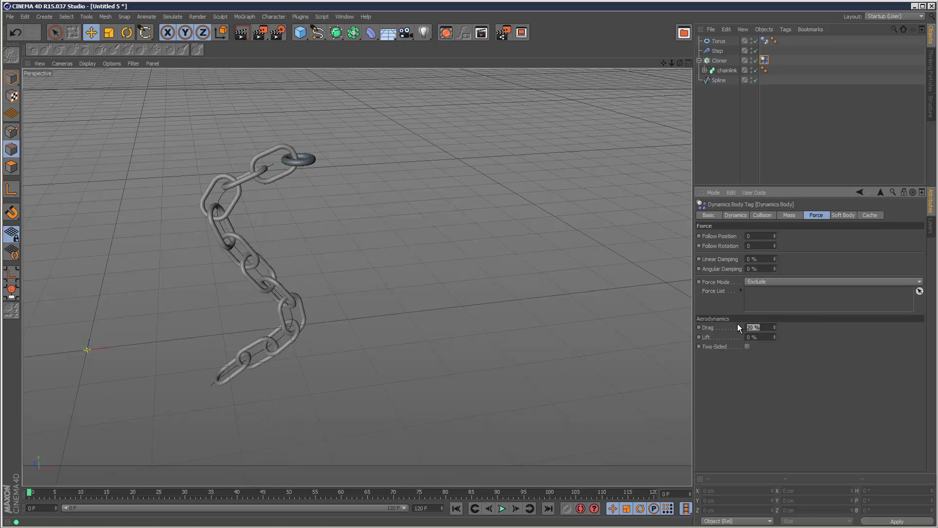
click(800, 216)
click(747, 267)
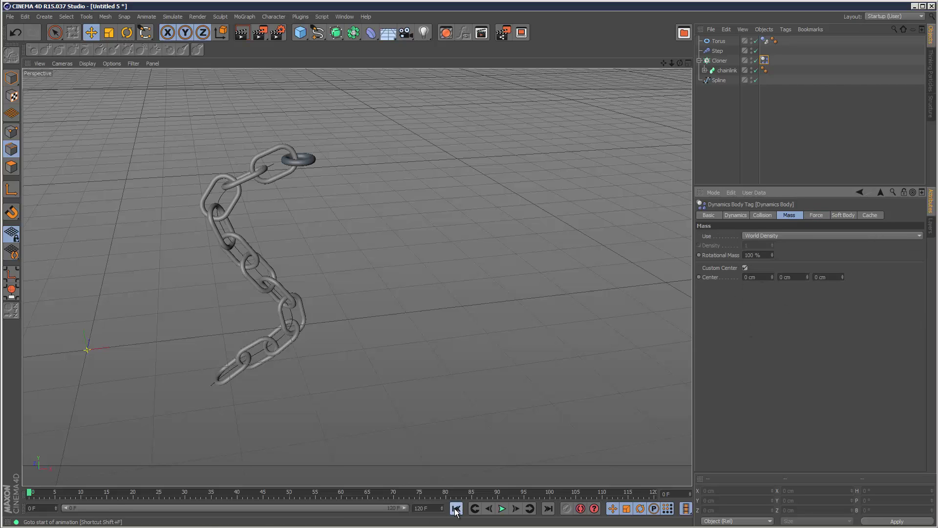
click(502, 509)
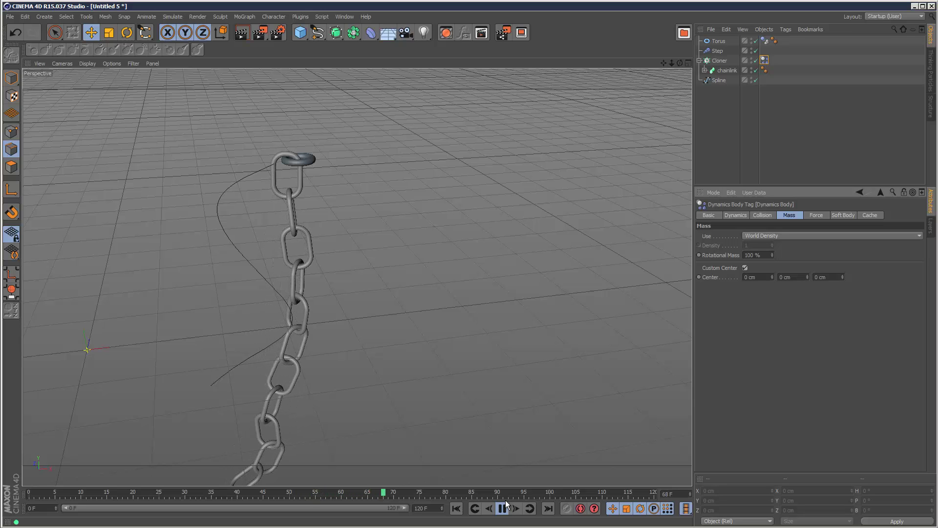
drag(675, 63, 548, 227)
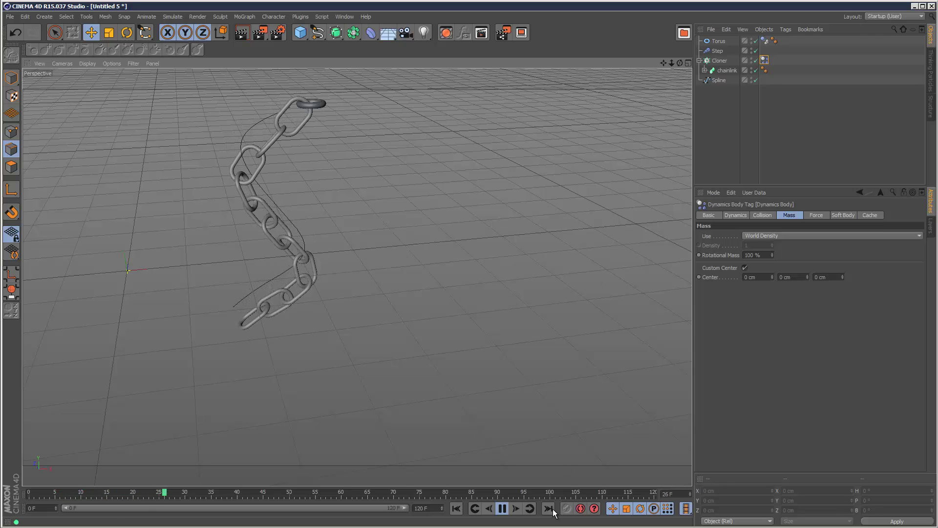
click(503, 509)
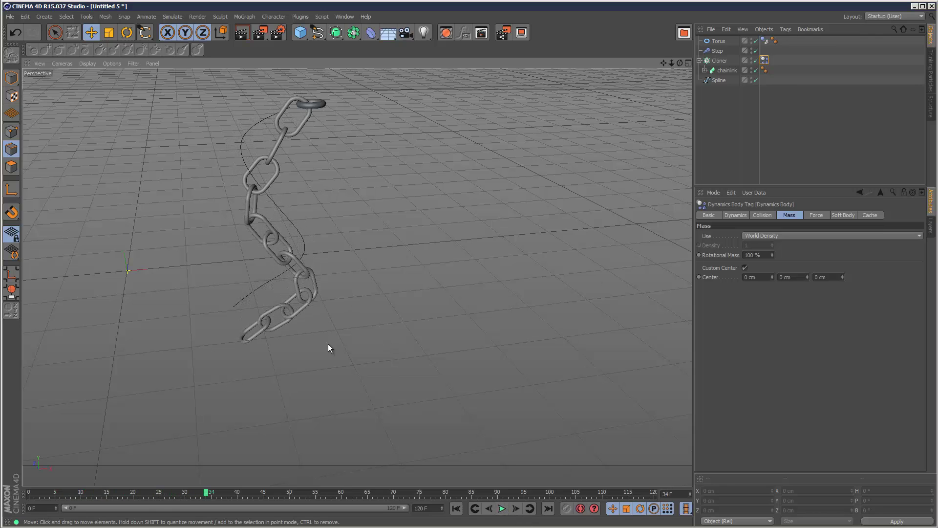
- Bake All into the Dynamics tag cache (178.41 KB) and play back the cached swing
click(870, 215)
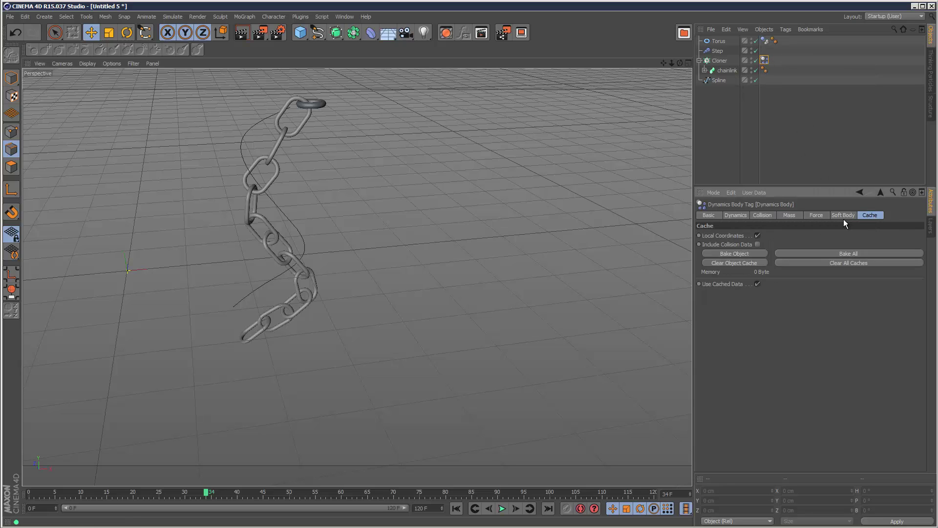
click(848, 254)
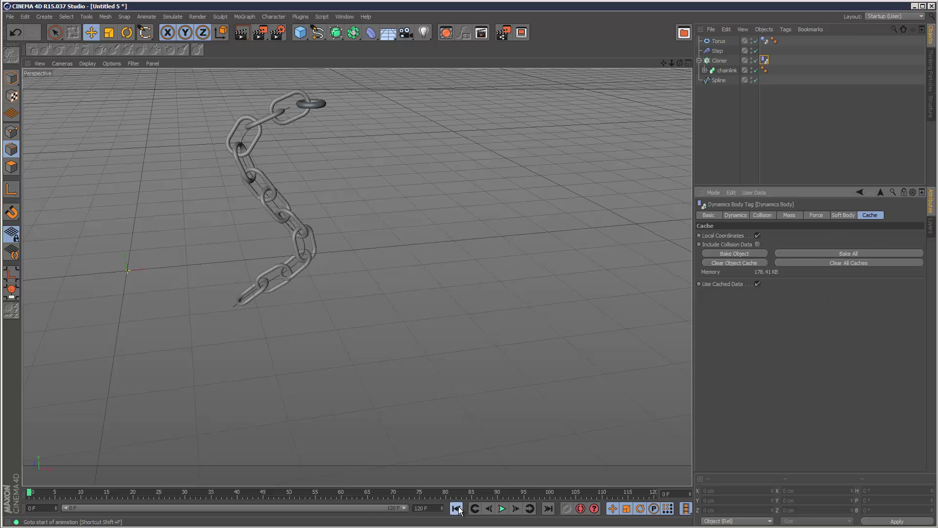
click(502, 509)
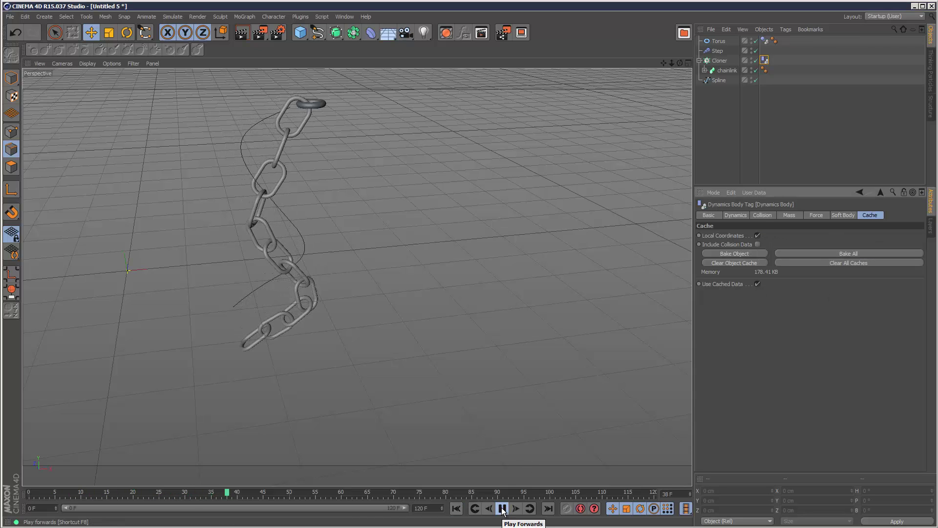